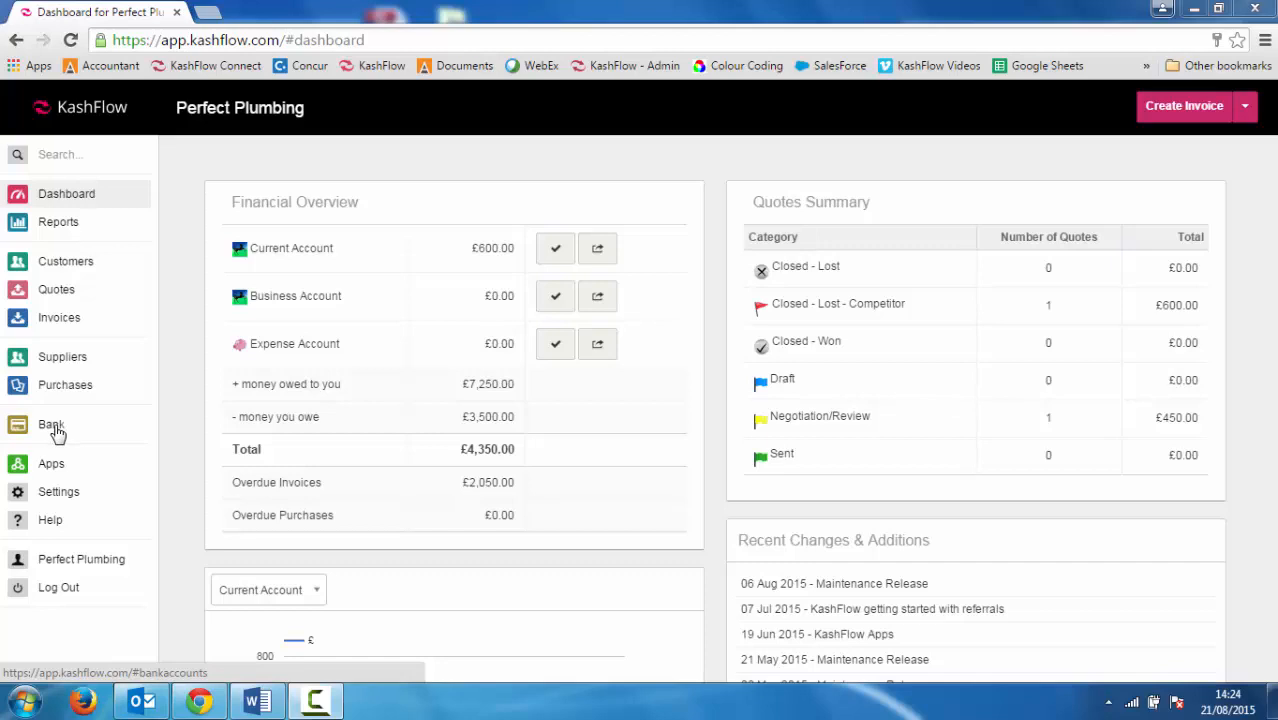
Open the Bank Accounts page from the Perfect Plumbing dashboard's sidebar
click(52, 426)
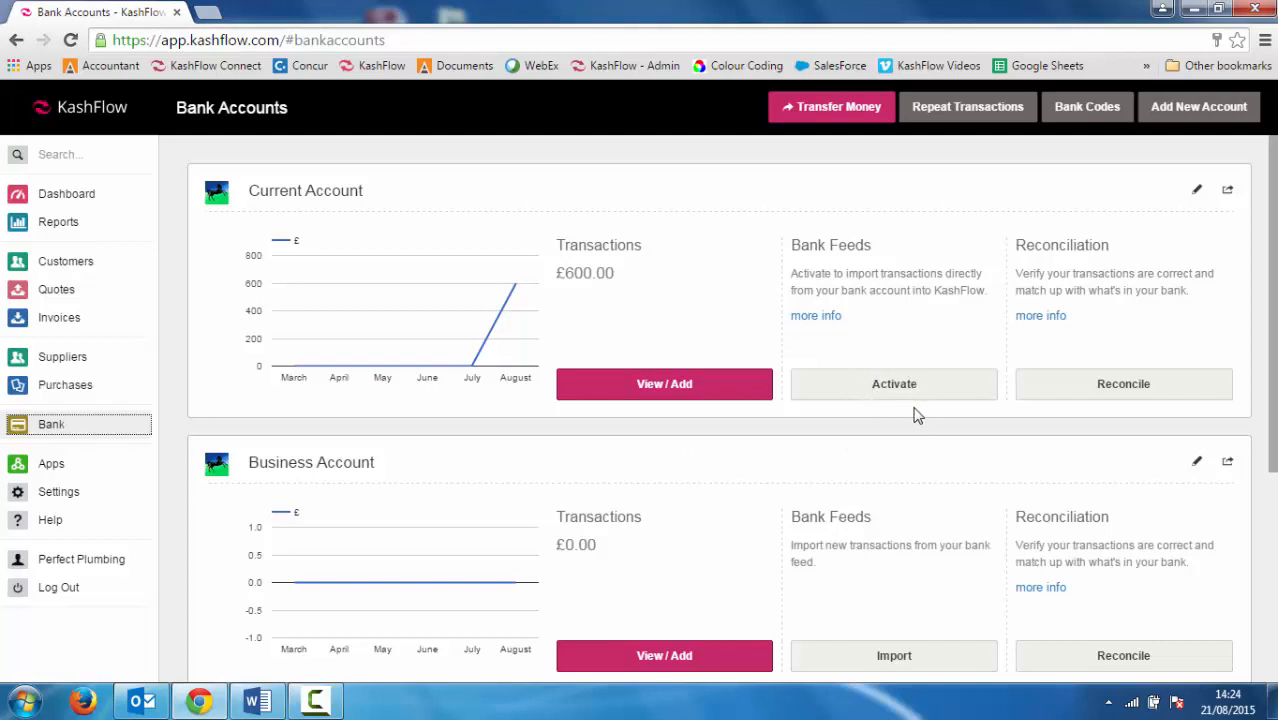
Start a Business Account bank-feed import and load transactions dated 01/04/2014 to 30/04/2014
click(919, 657)
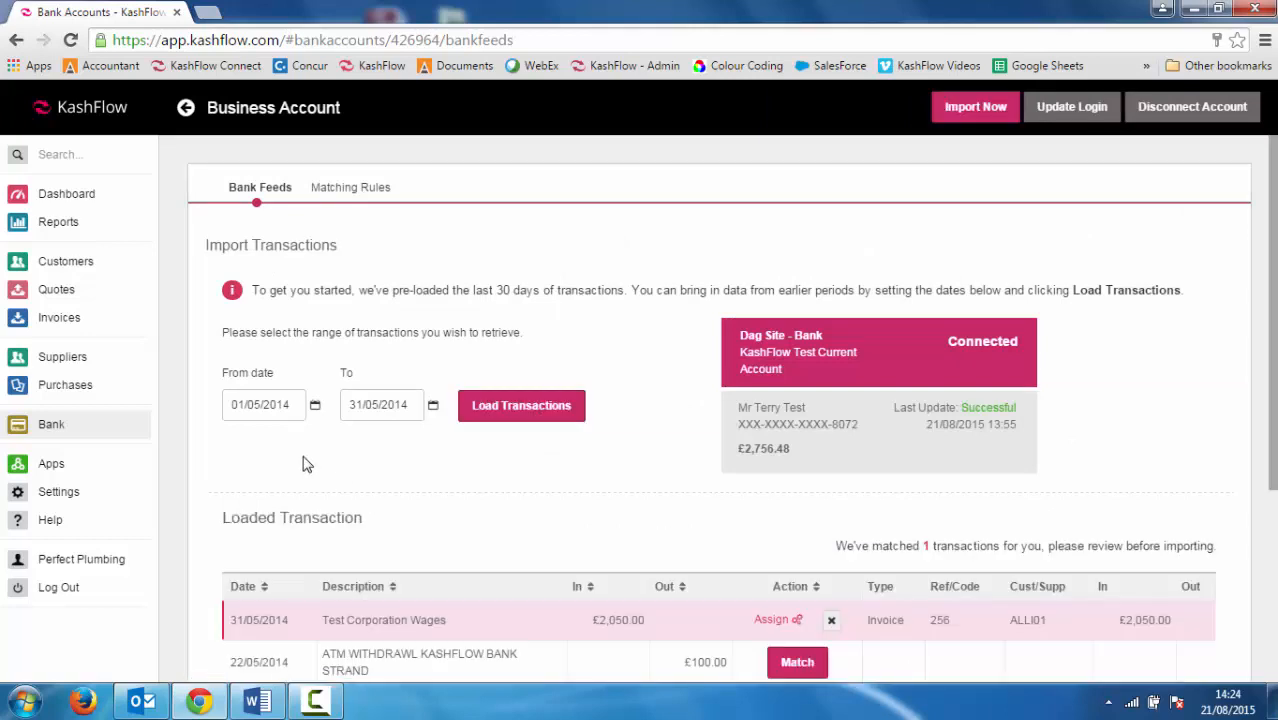
click(295, 405)
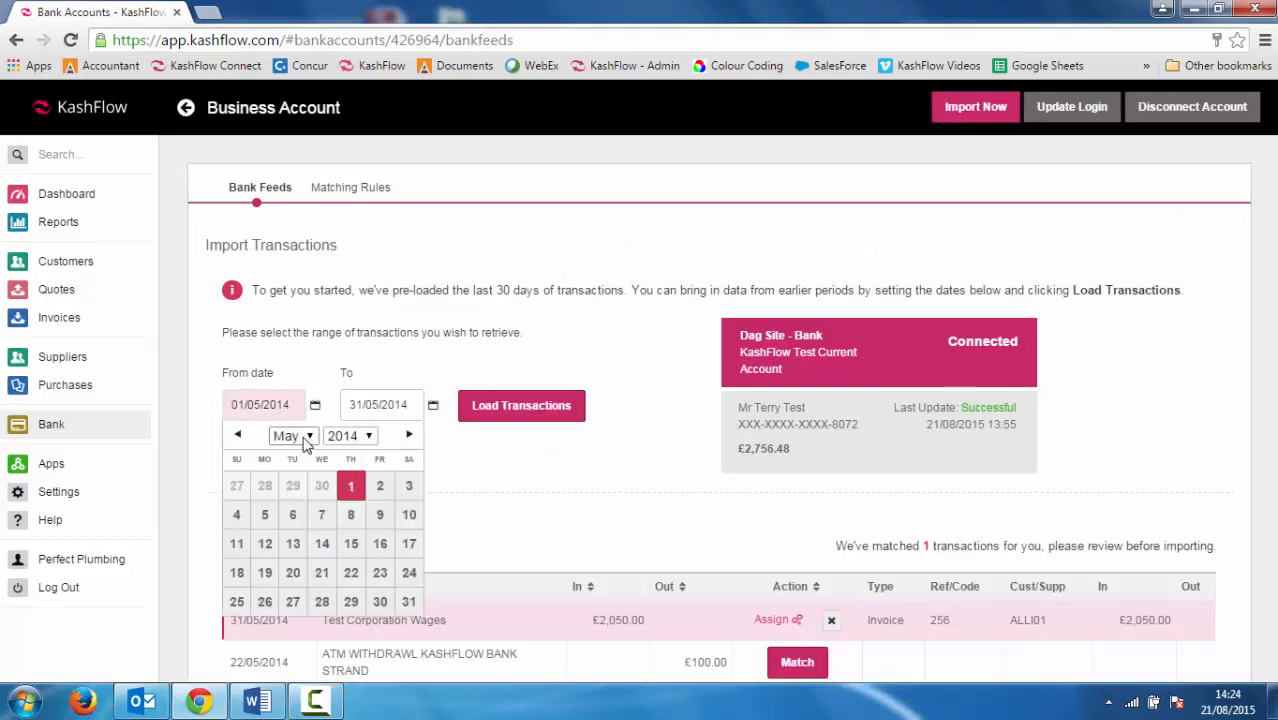
click(306, 437)
click(292, 503)
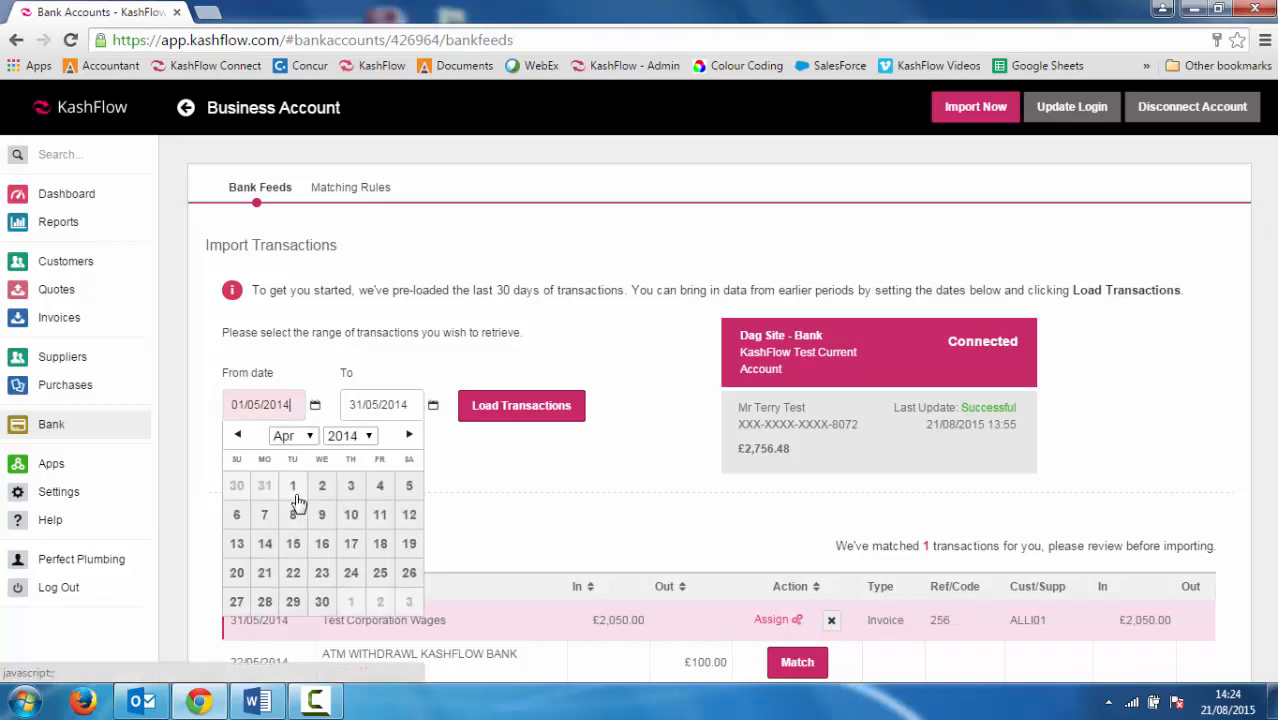
click(296, 493)
click(420, 406)
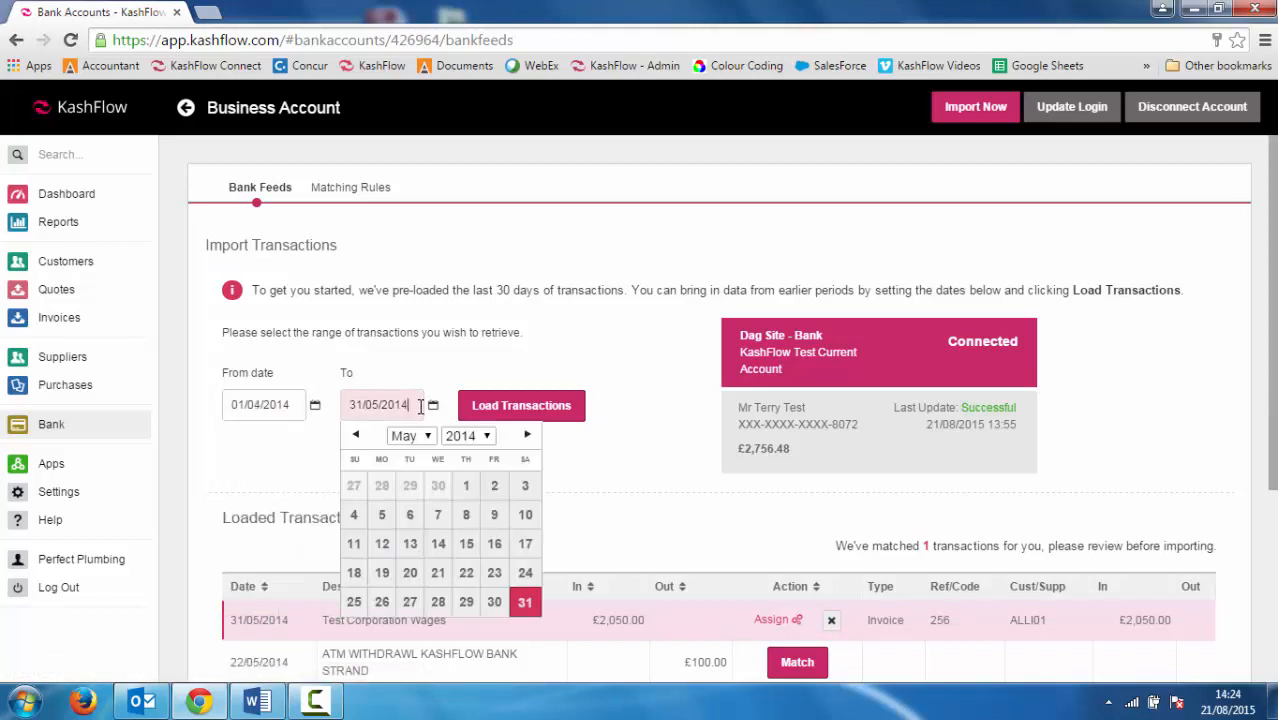
click(421, 437)
click(410, 502)
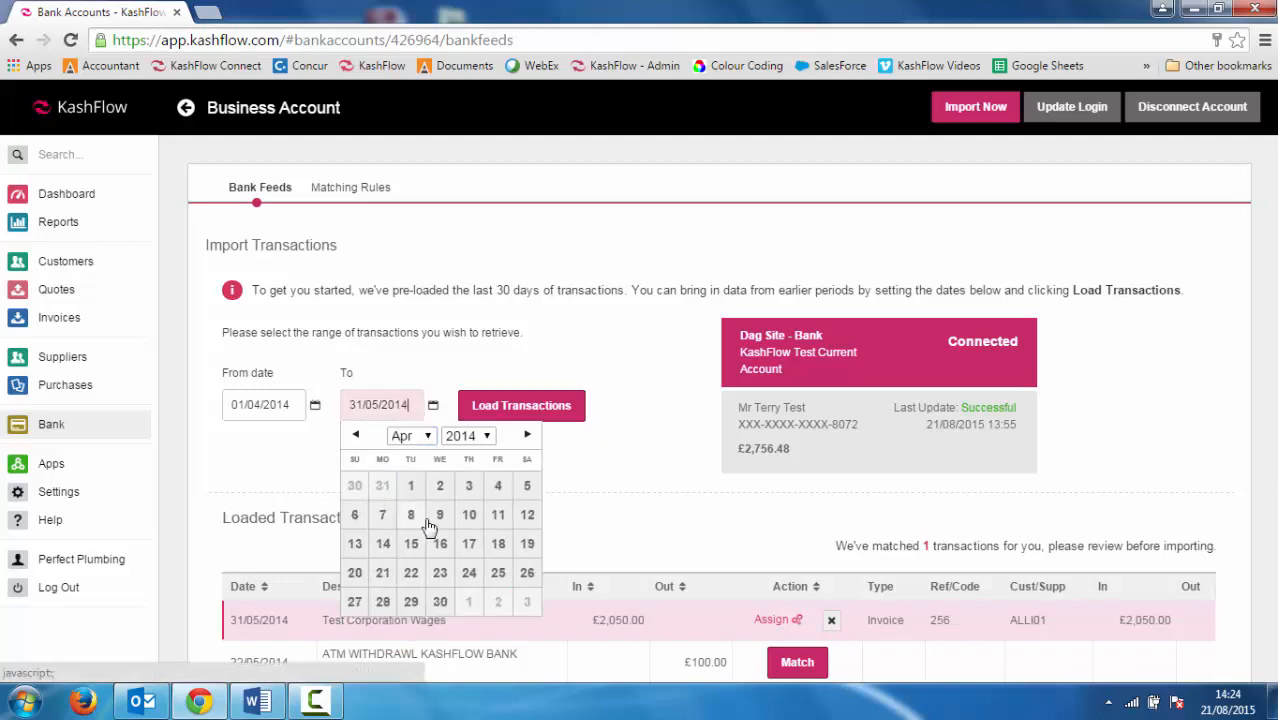
click(440, 601)
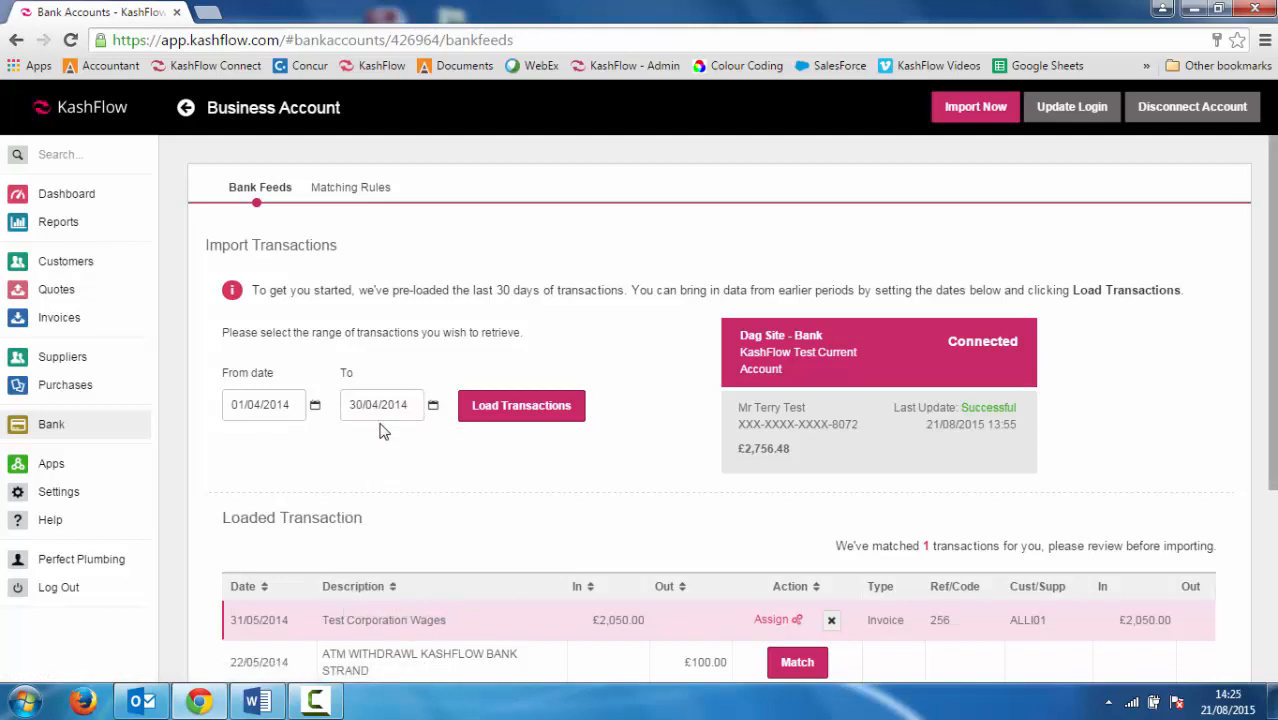
click(490, 412)
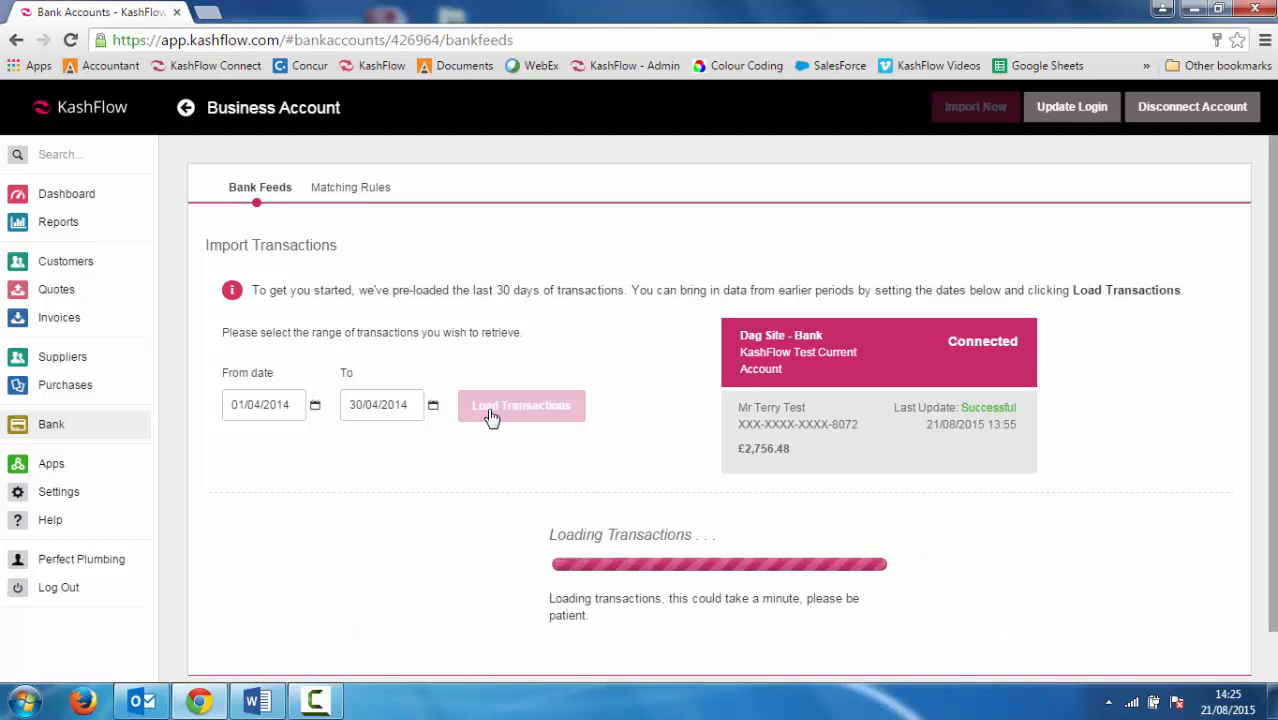
scroll(643, 444, down, 1)
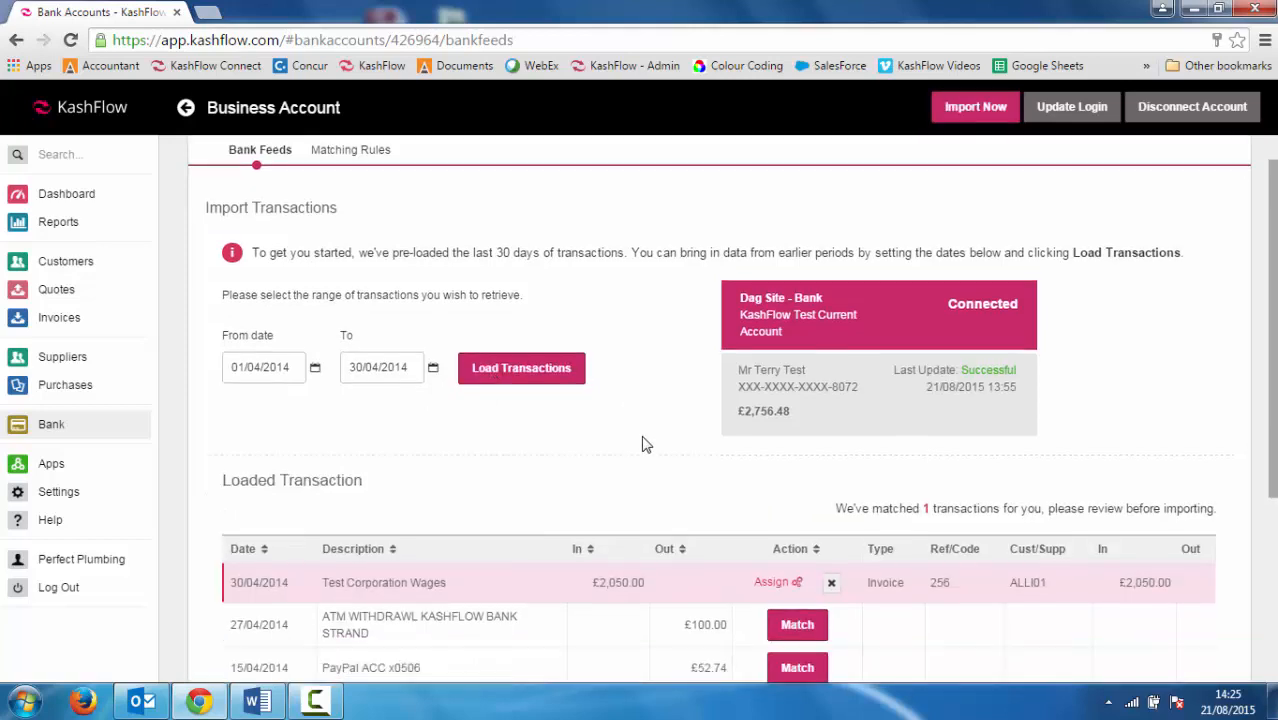
scroll(643, 444, down, 5)
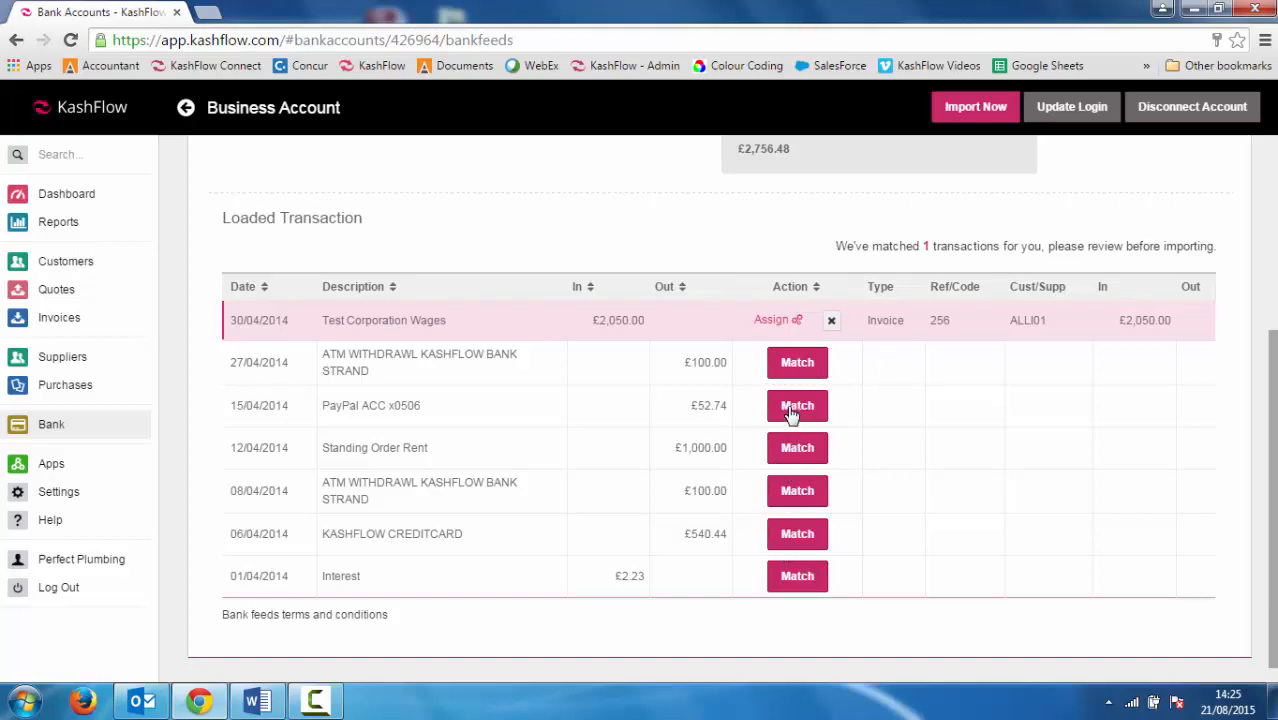
Check invoices, purchases and existing transactions for a match to the 27/04/2014 £100.00 ATM withdrawal
click(793, 365)
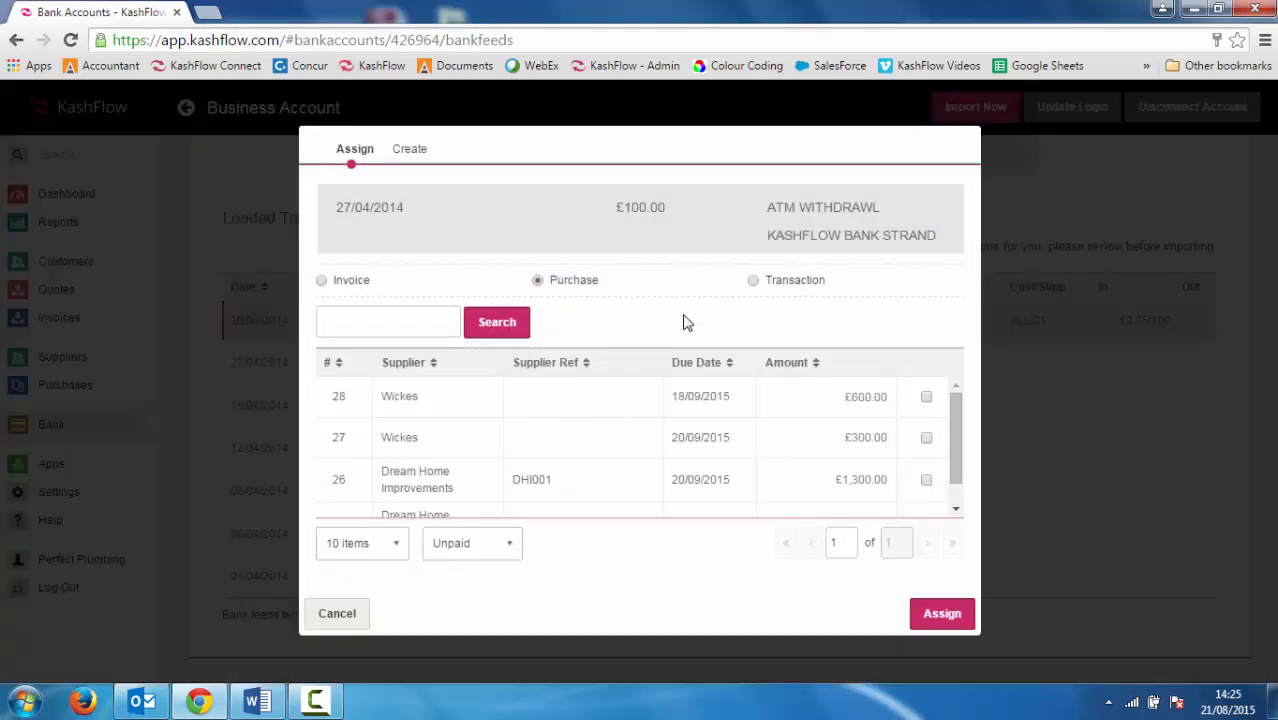
click(322, 281)
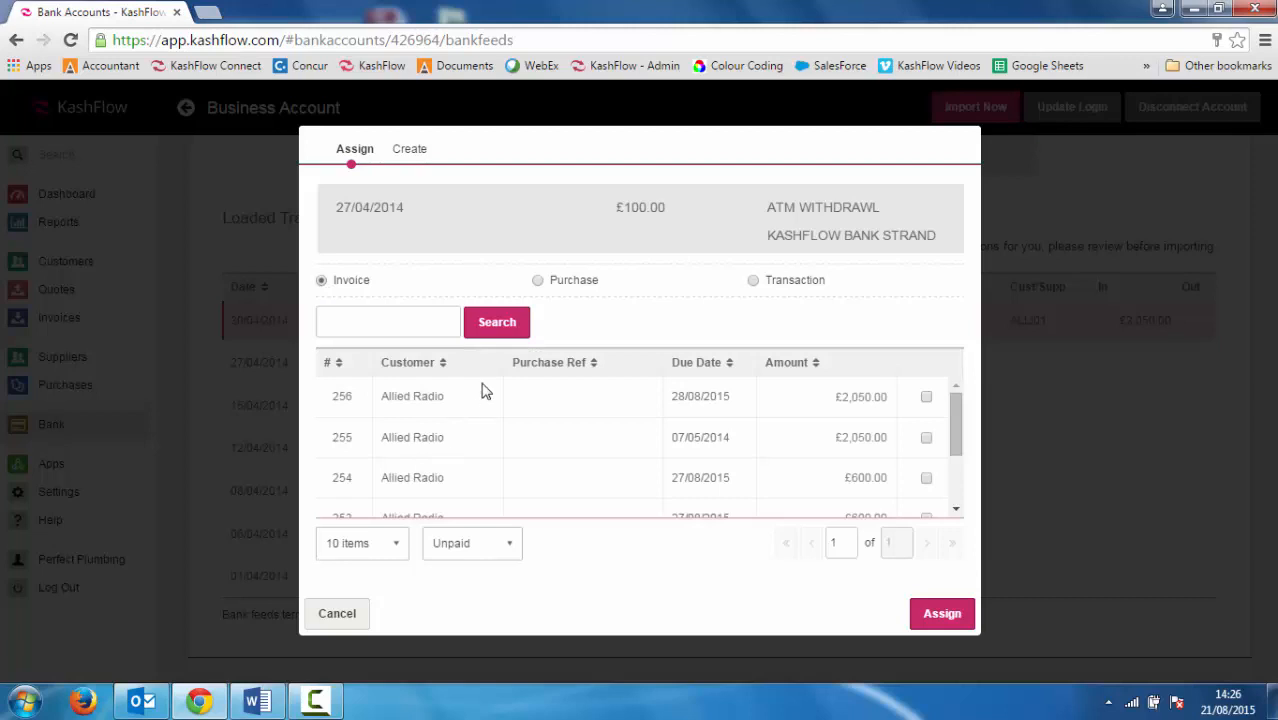
click(539, 281)
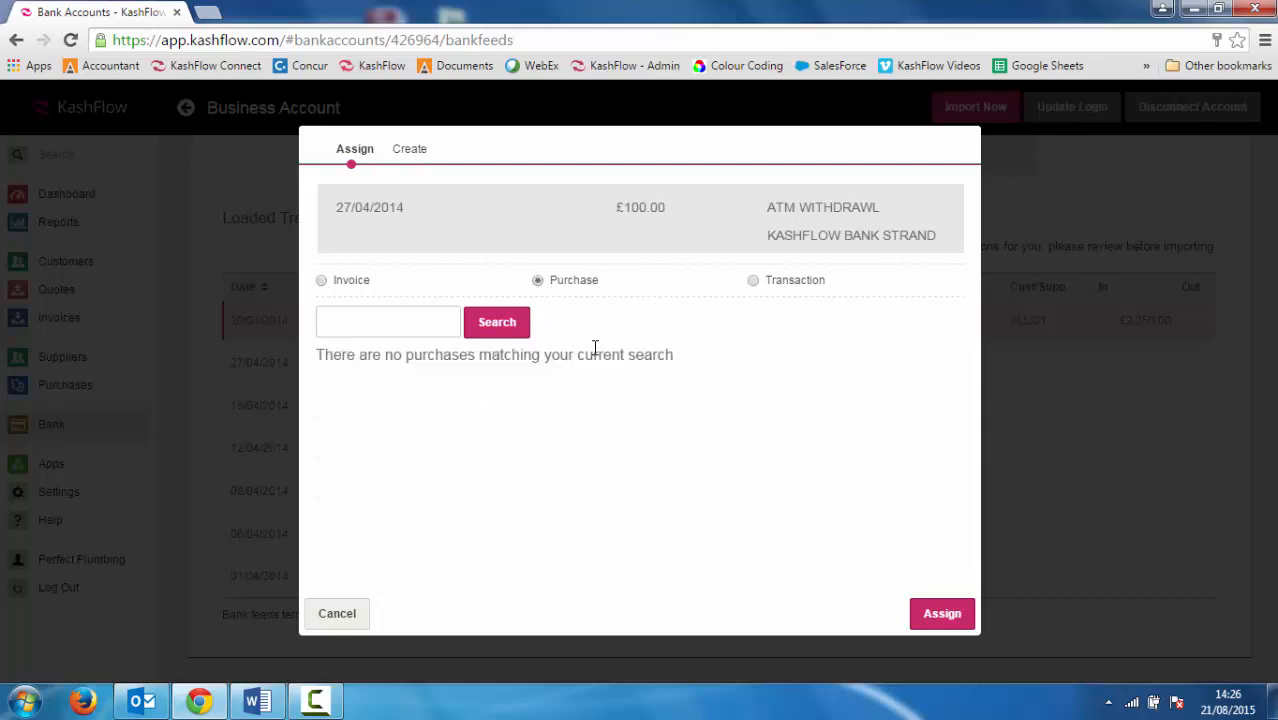
click(754, 283)
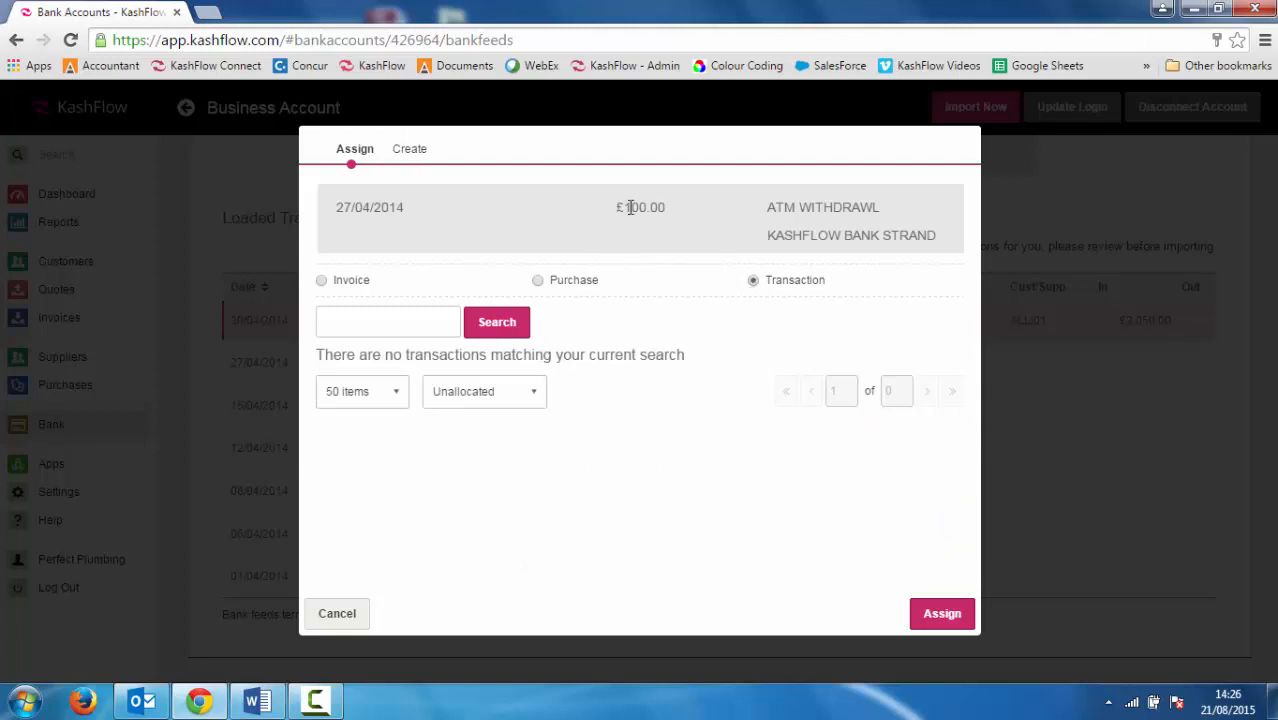
Create a new bank transaction for the ATM withdrawal coded 7701 - Office machine maintenance
click(410, 152)
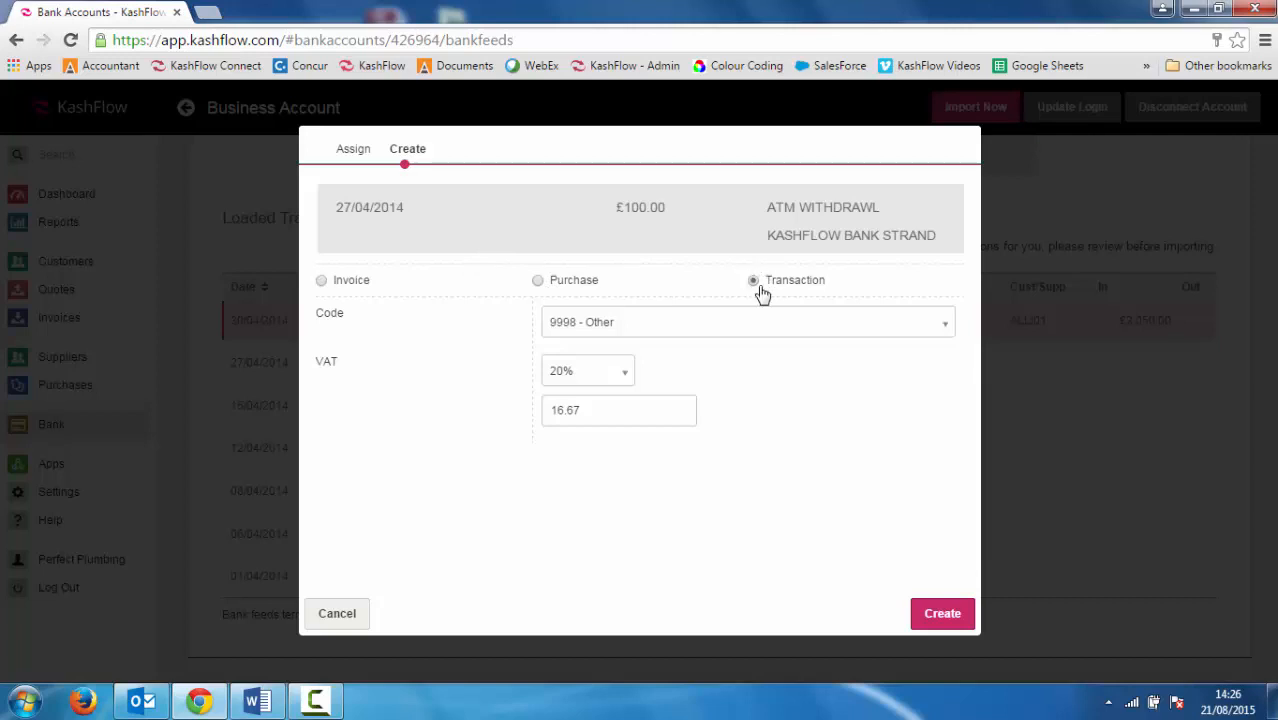
click(742, 324)
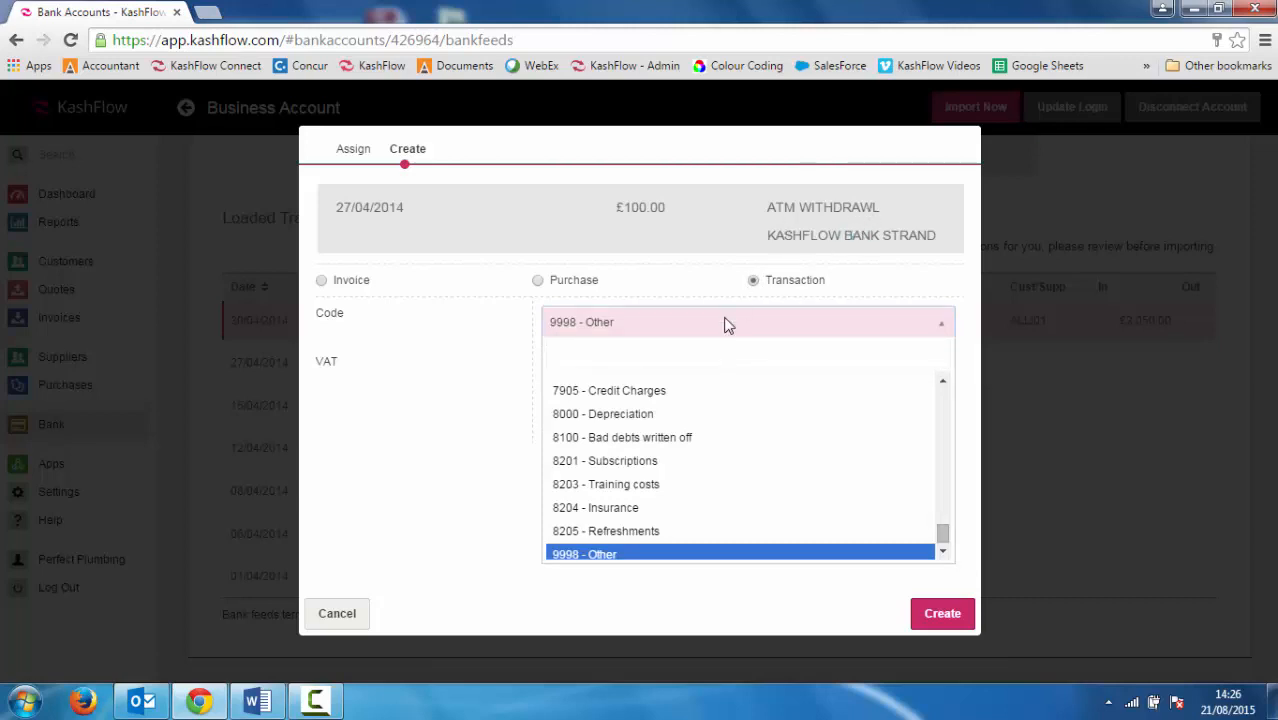
text(ma)
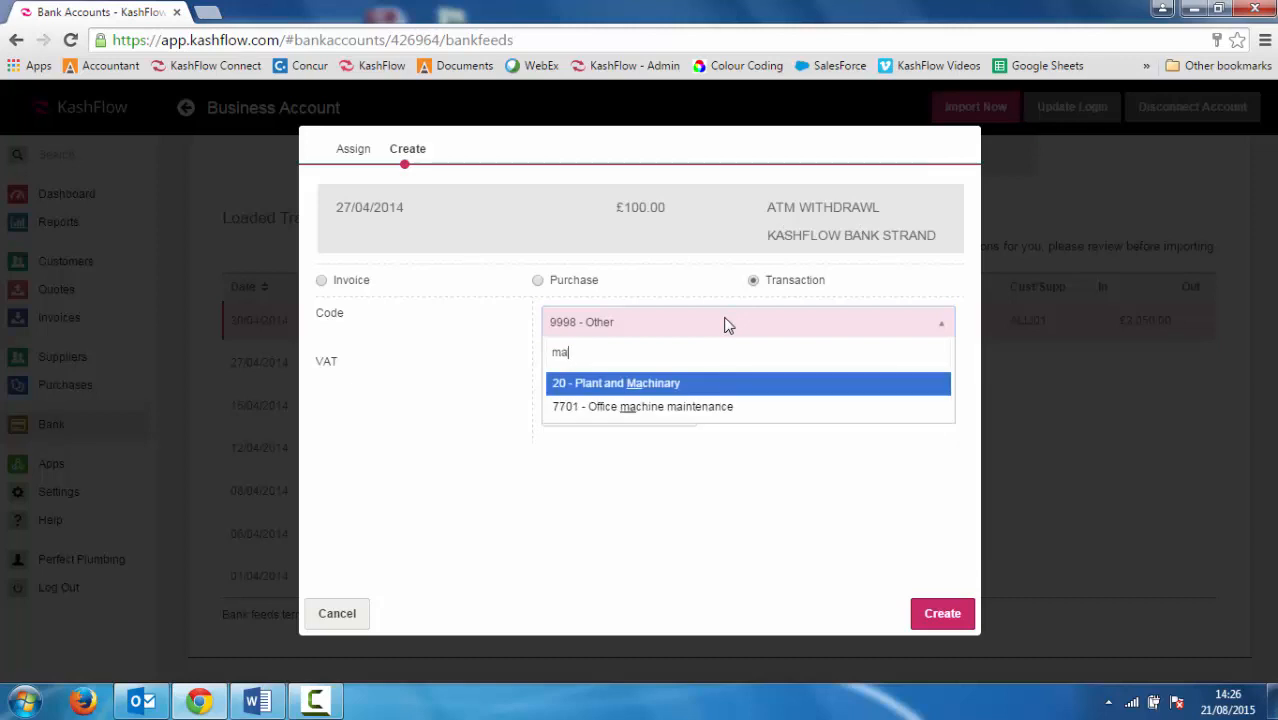
click(709, 406)
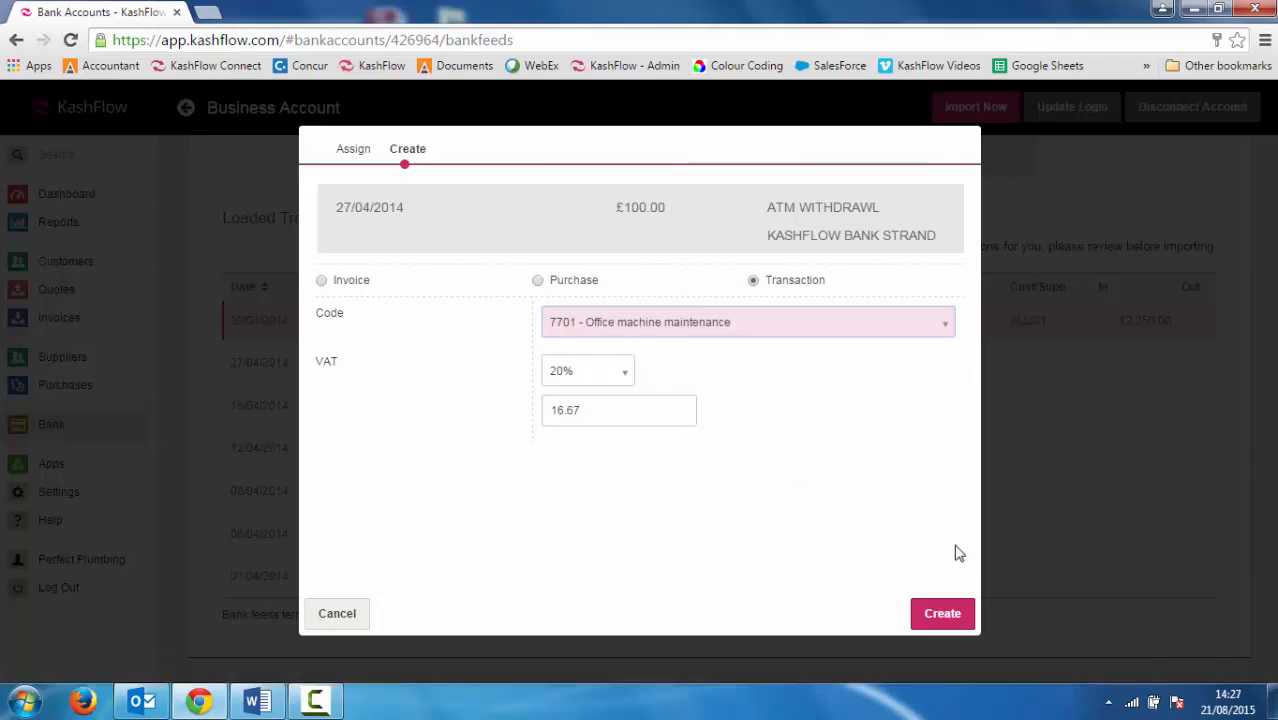
click(943, 614)
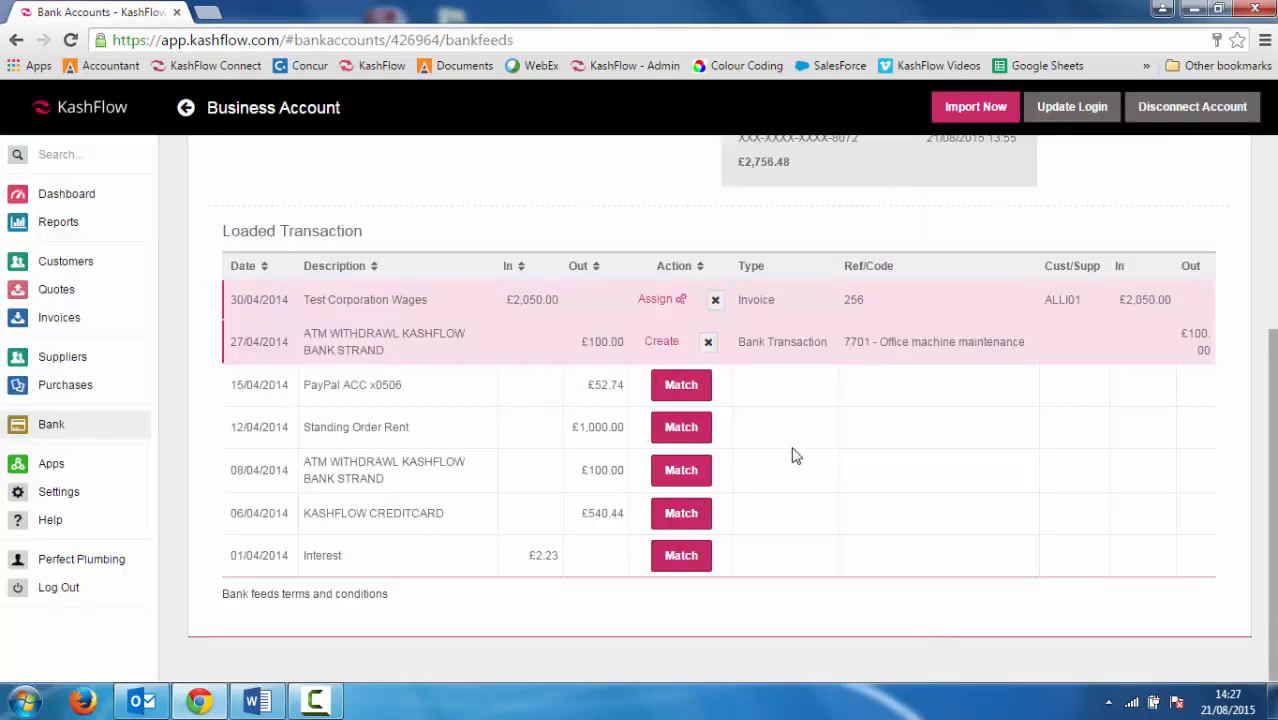
Create a purchase from Dream Home Improvements, coded 5000 - Materials, for the £52.74 PayPal payment
click(698, 395)
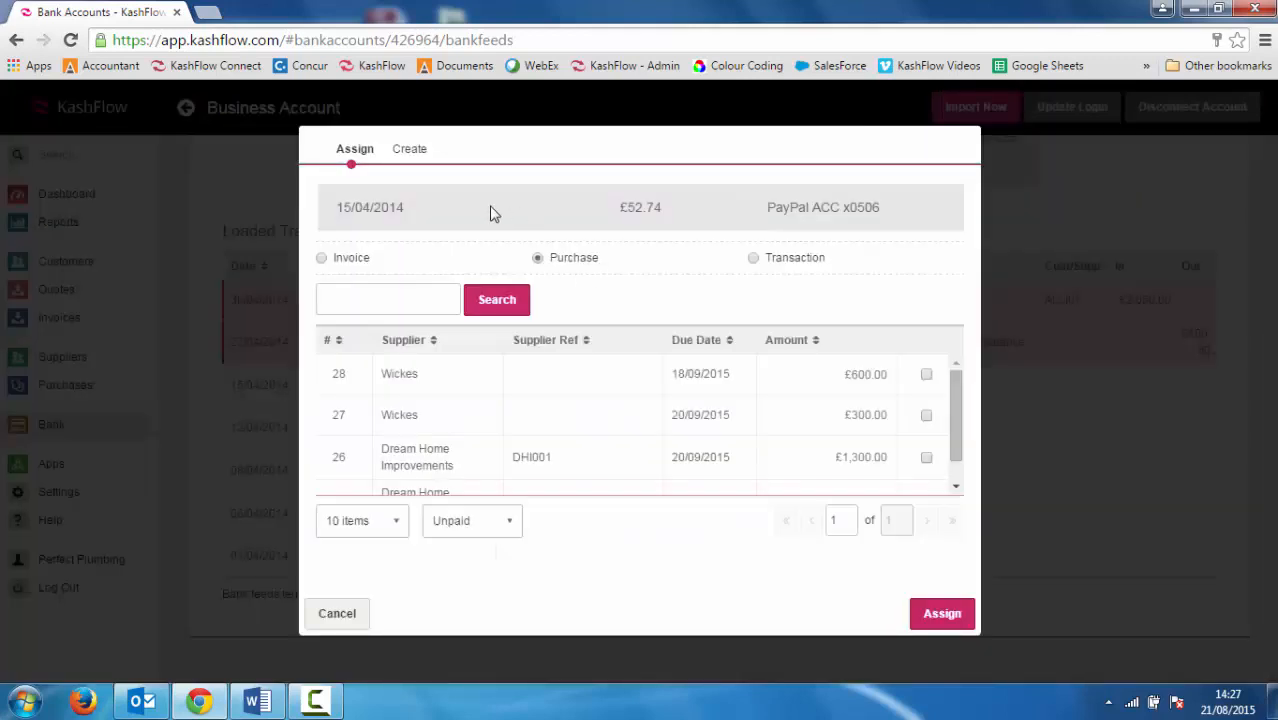
click(405, 155)
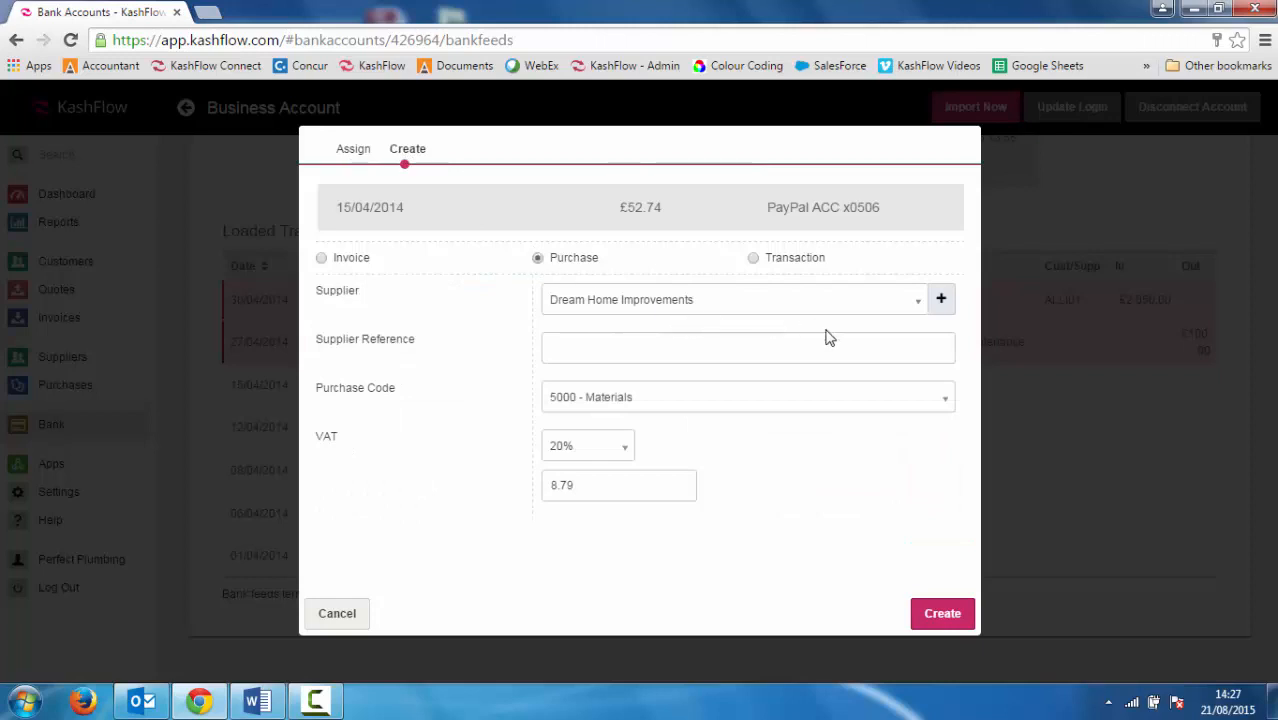
click(914, 303)
click(914, 303)
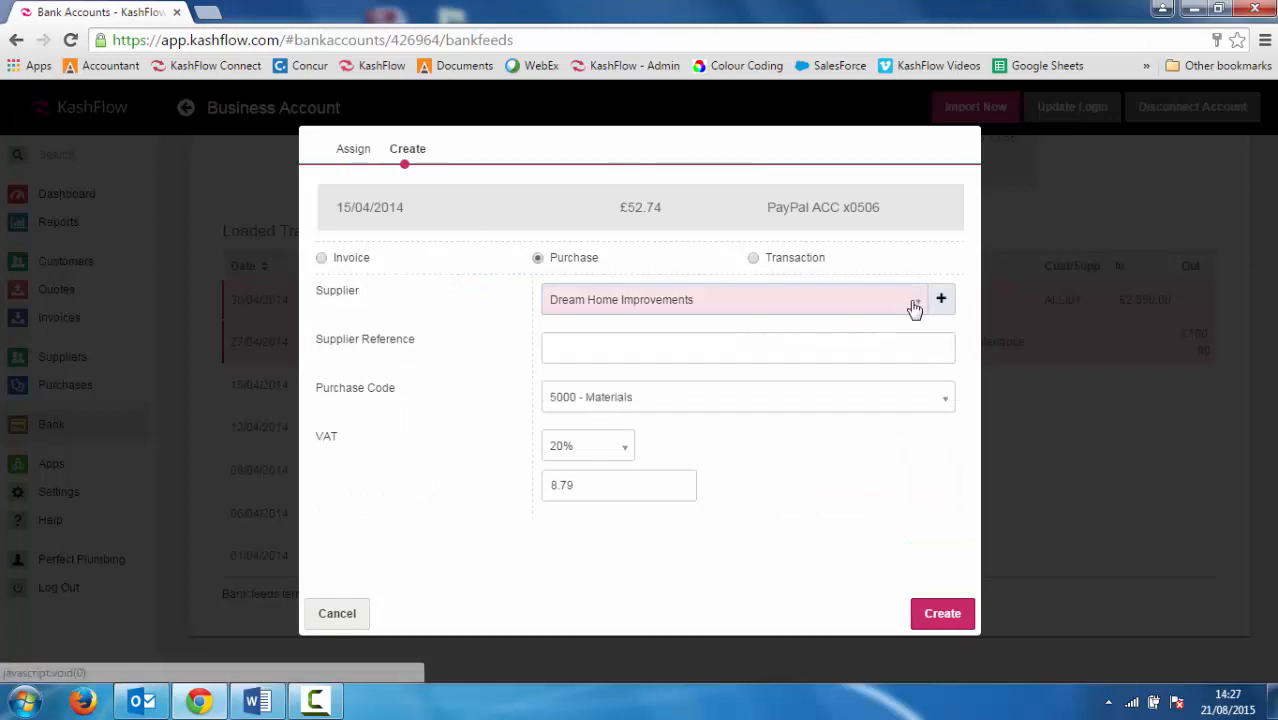
click(723, 351)
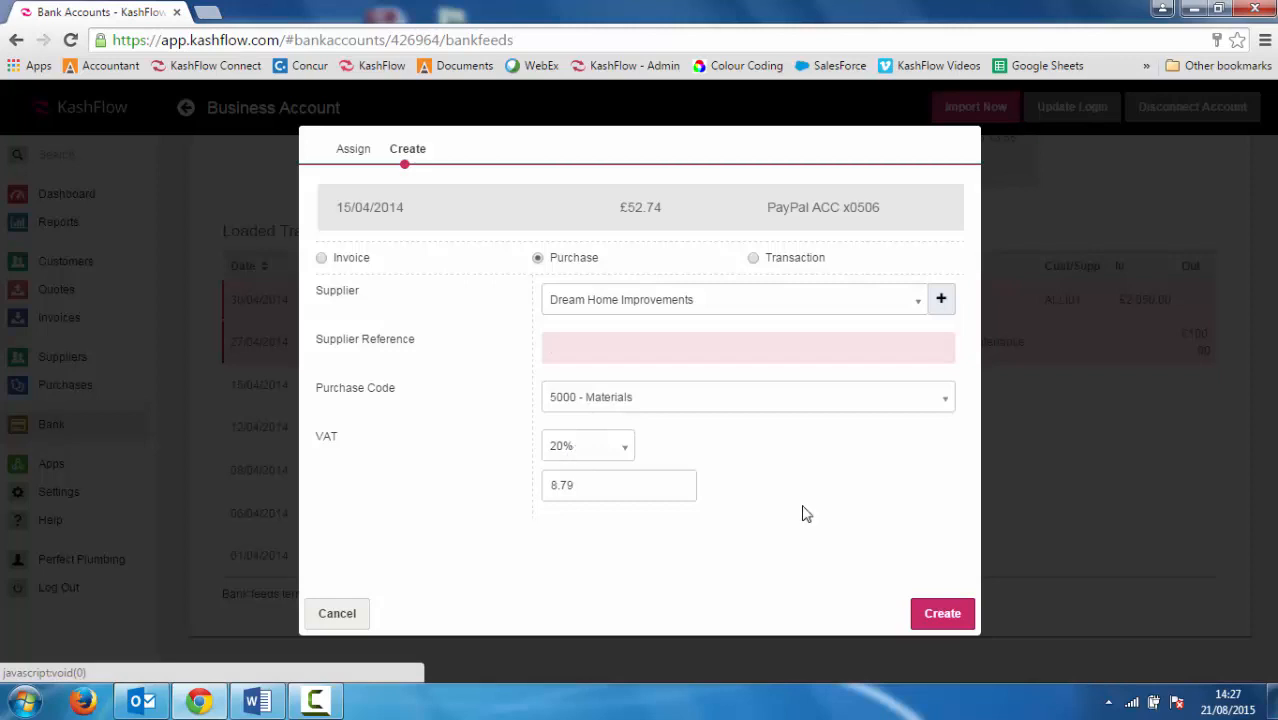
click(942, 613)
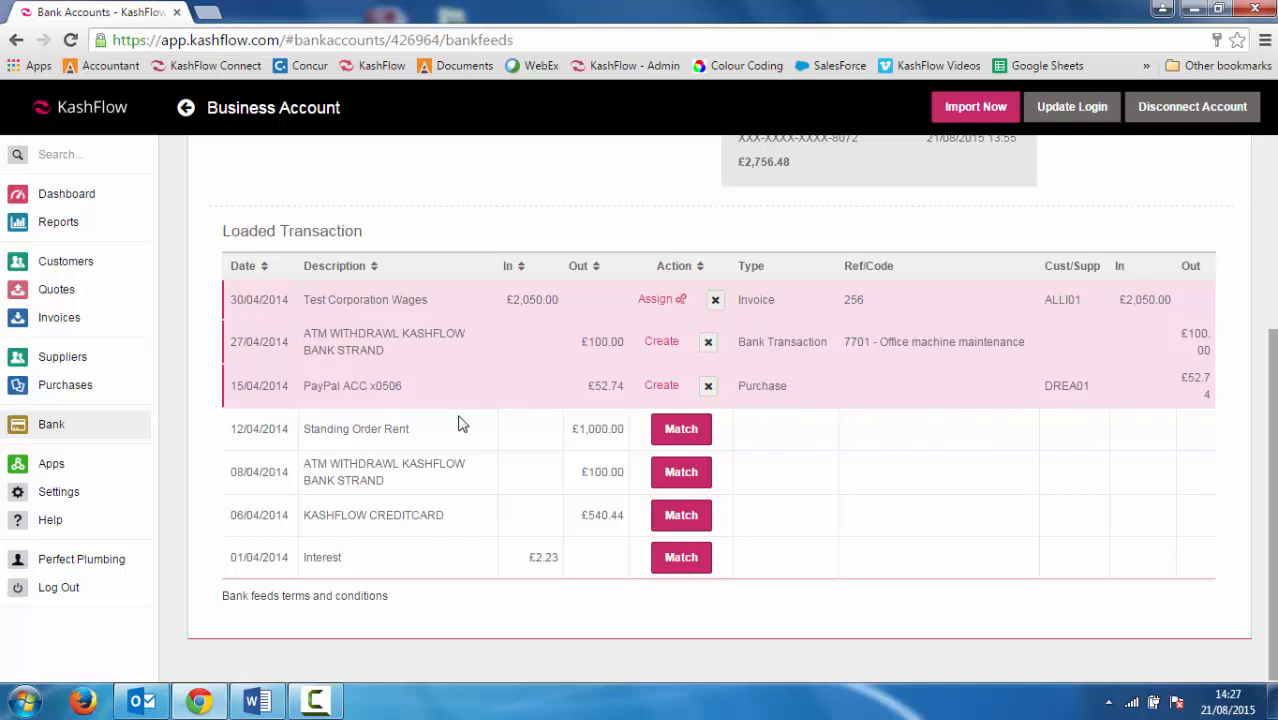
Create a bank transaction for the £1,000.00 Standing Order Rent, searching 'rent' to code it 7100 - Rent
click(667, 444)
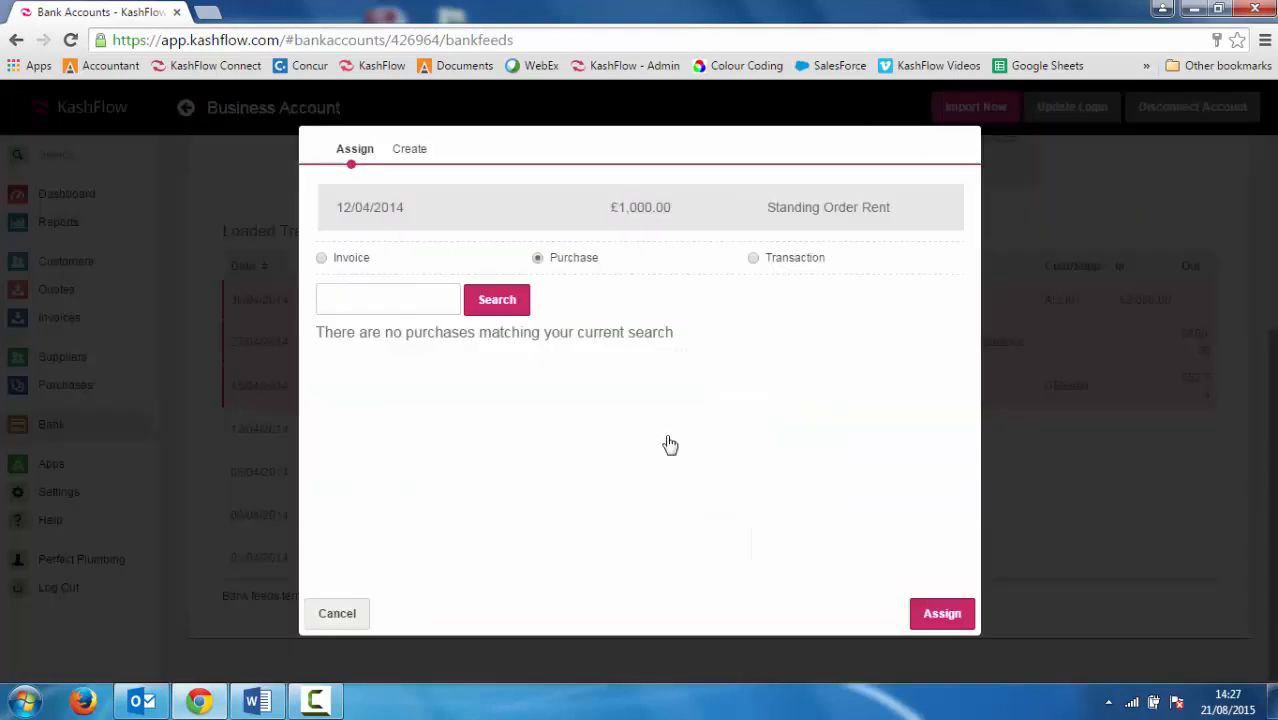
click(409, 152)
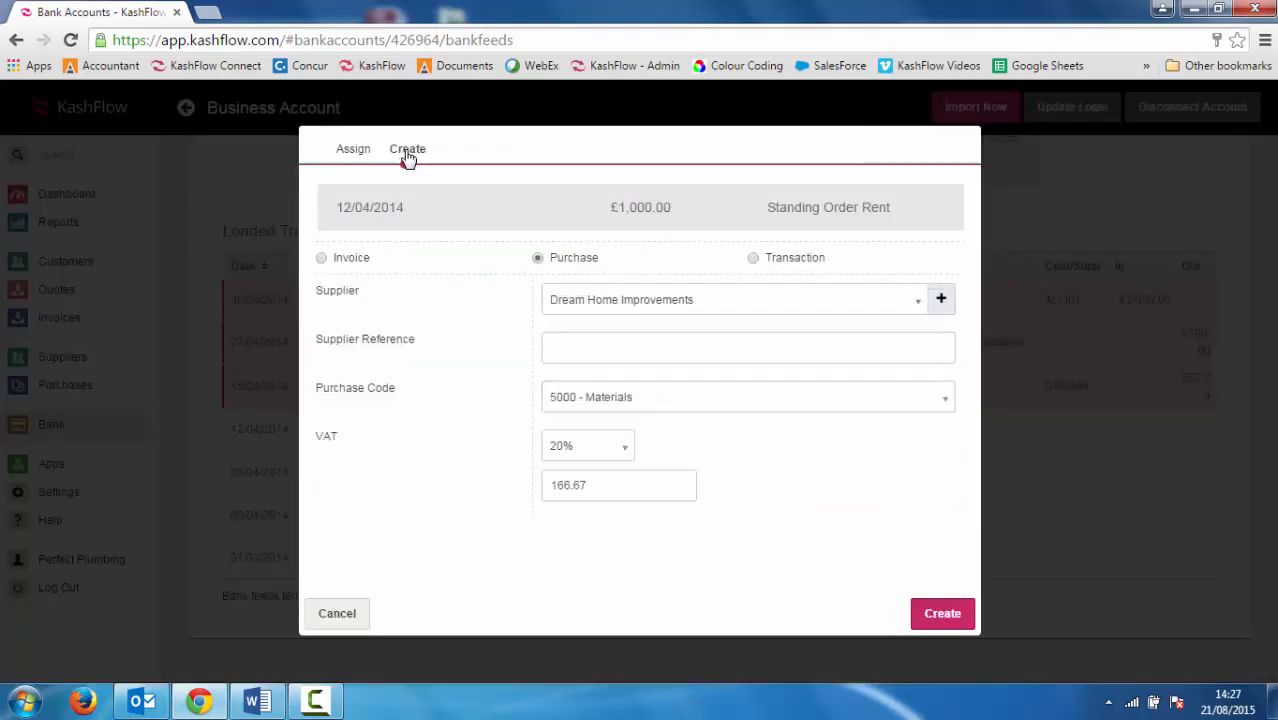
click(755, 259)
click(727, 309)
text(rent)
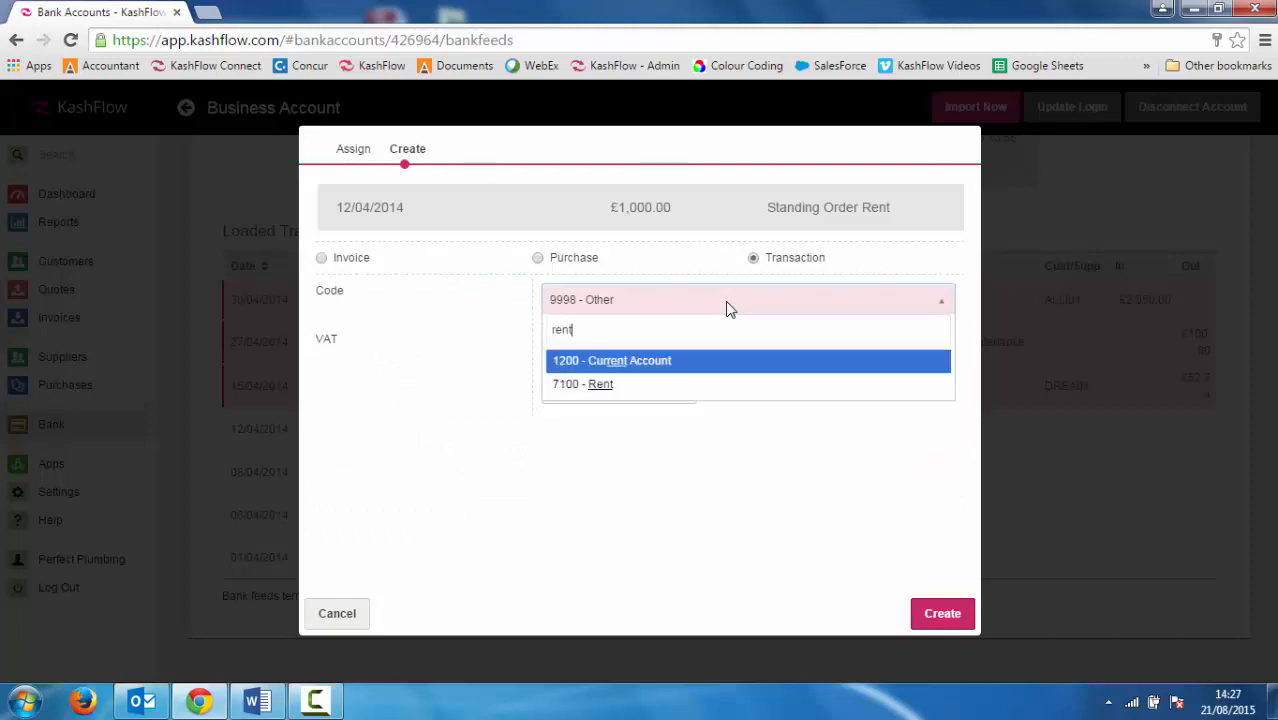
click(704, 384)
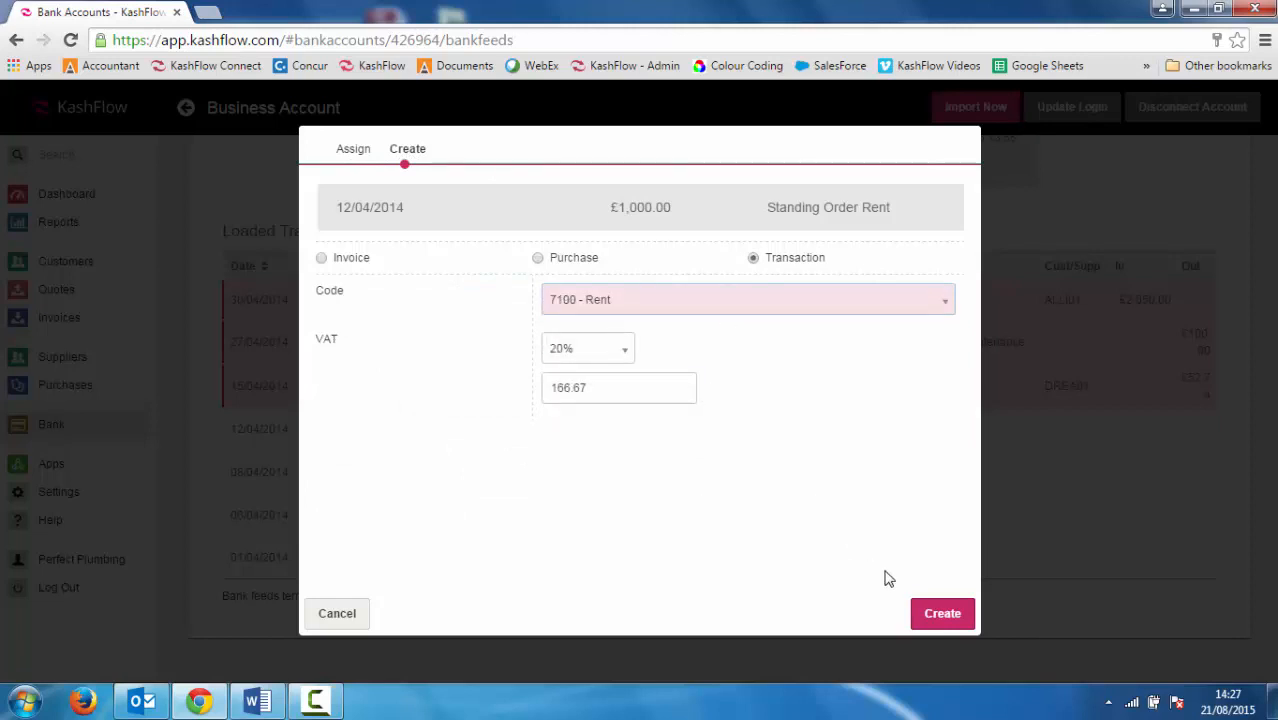
click(930, 617)
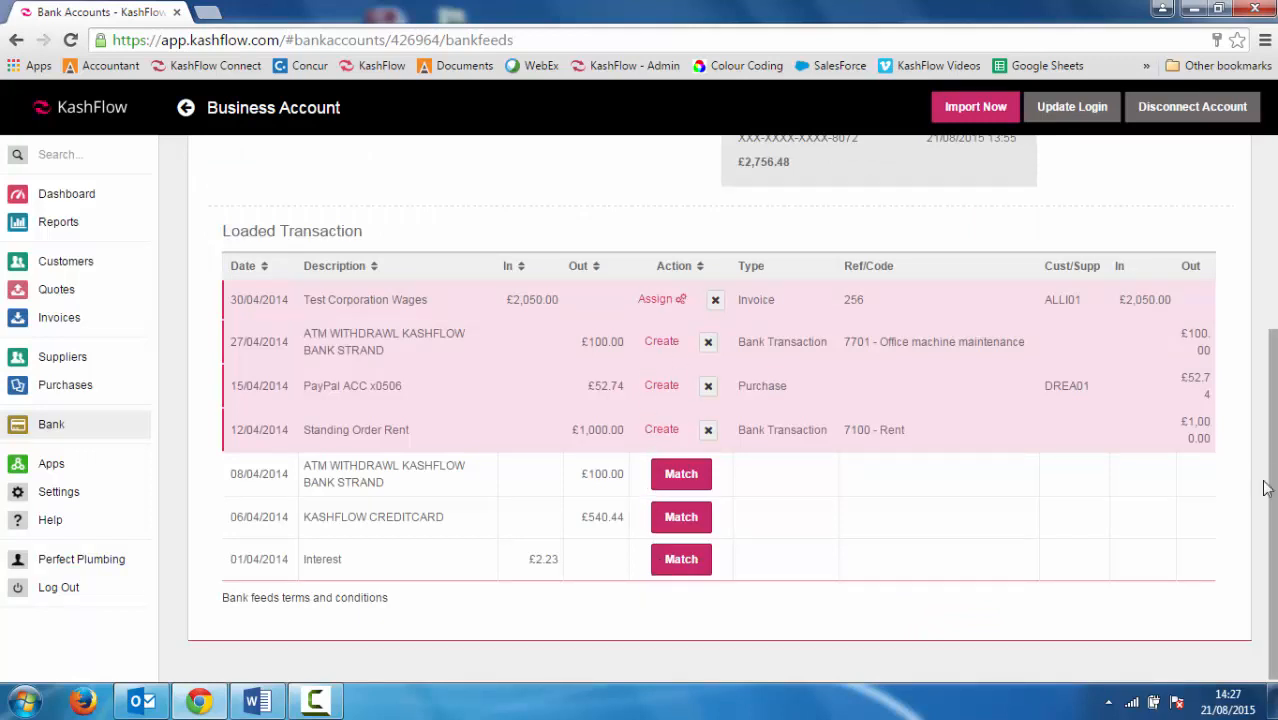
Import the coded April entries and filter the account's transaction list from 01/04/2014
scroll(1273, 502, up, 2)
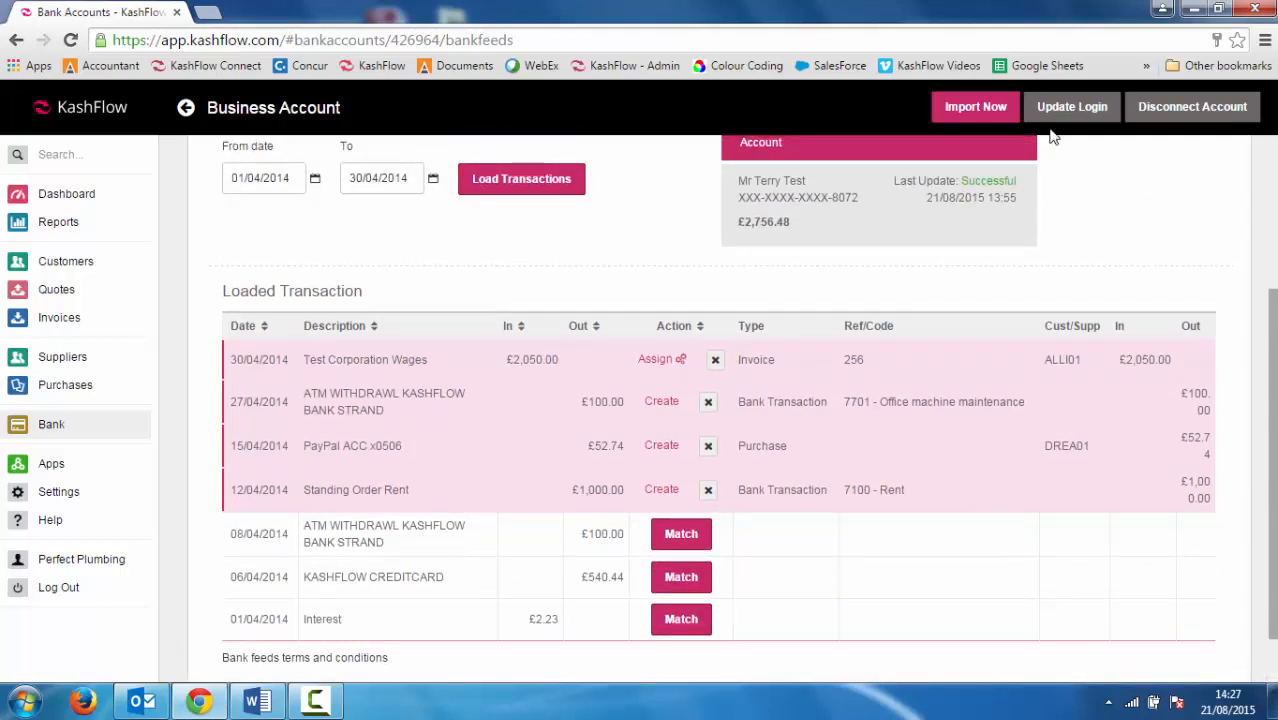
click(975, 110)
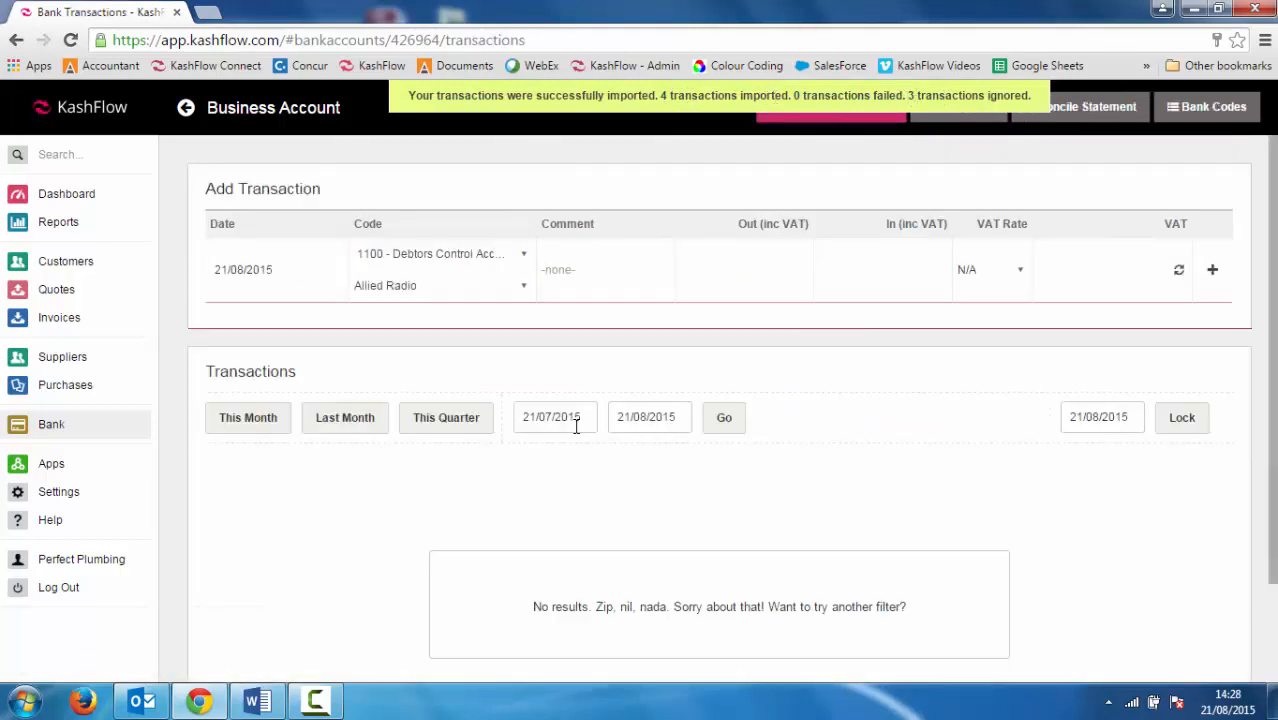
click(576, 426)
click(588, 448)
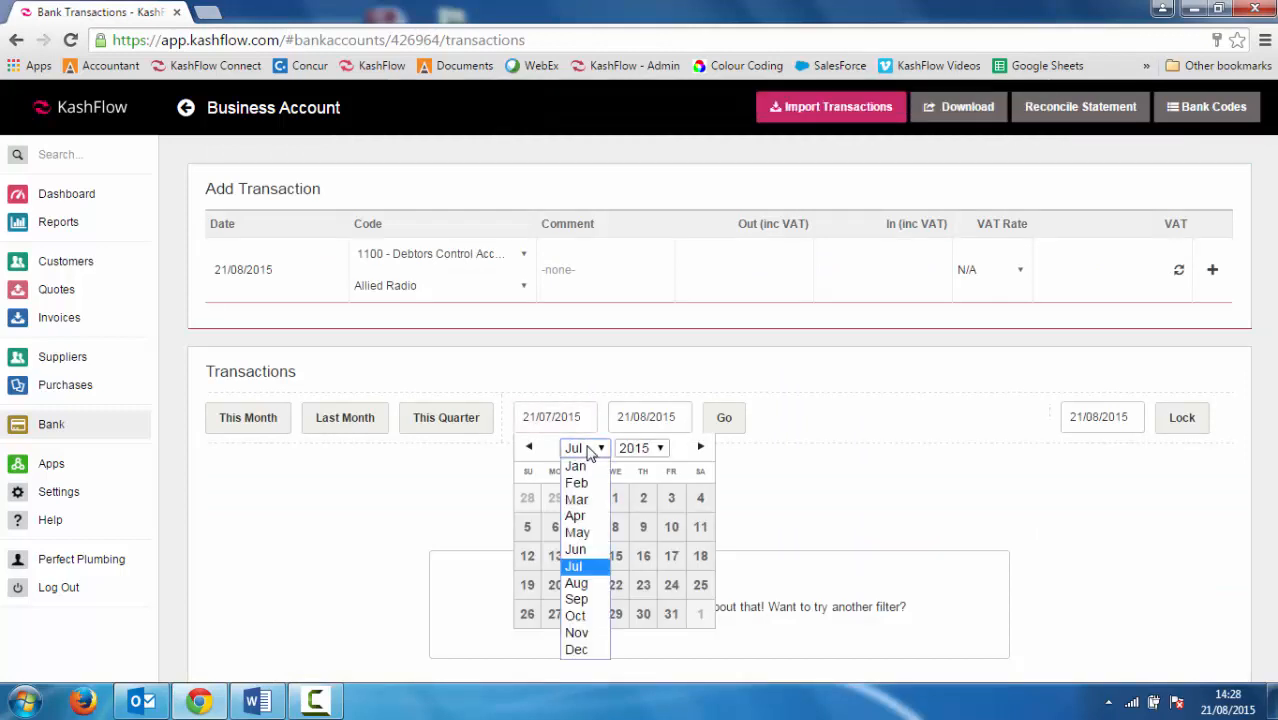
click(576, 515)
click(636, 448)
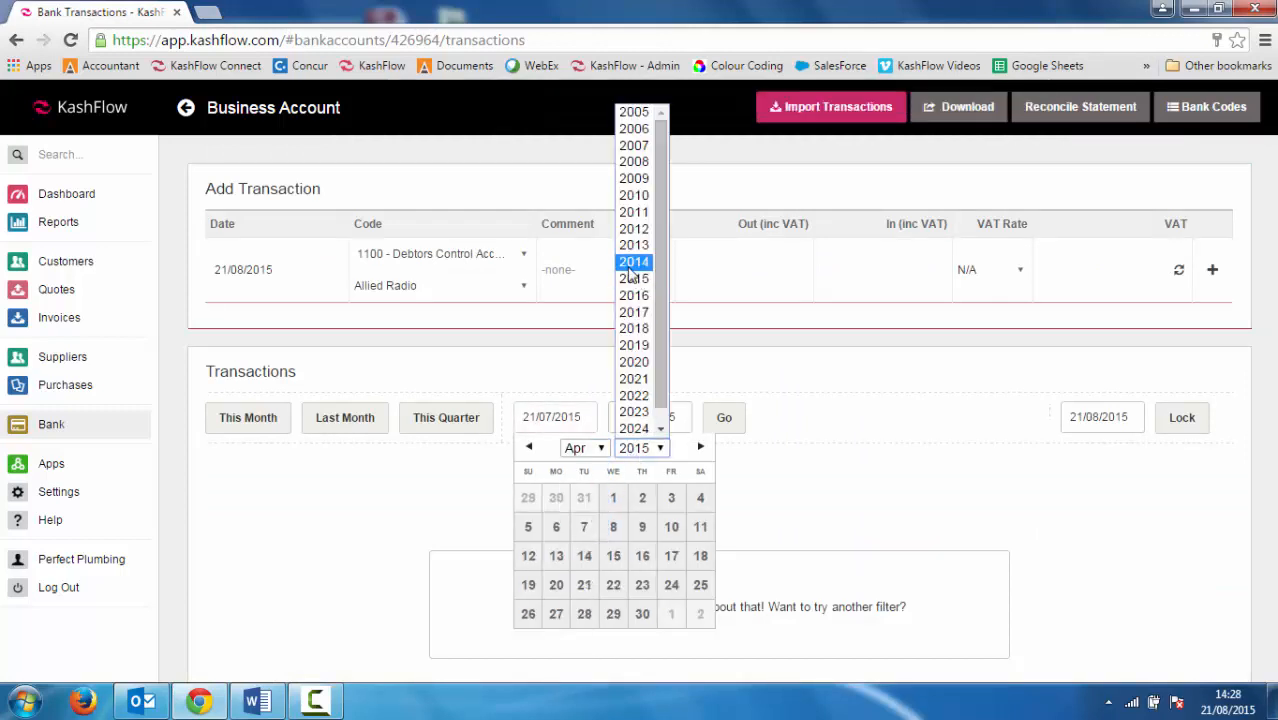
click(632, 264)
click(584, 497)
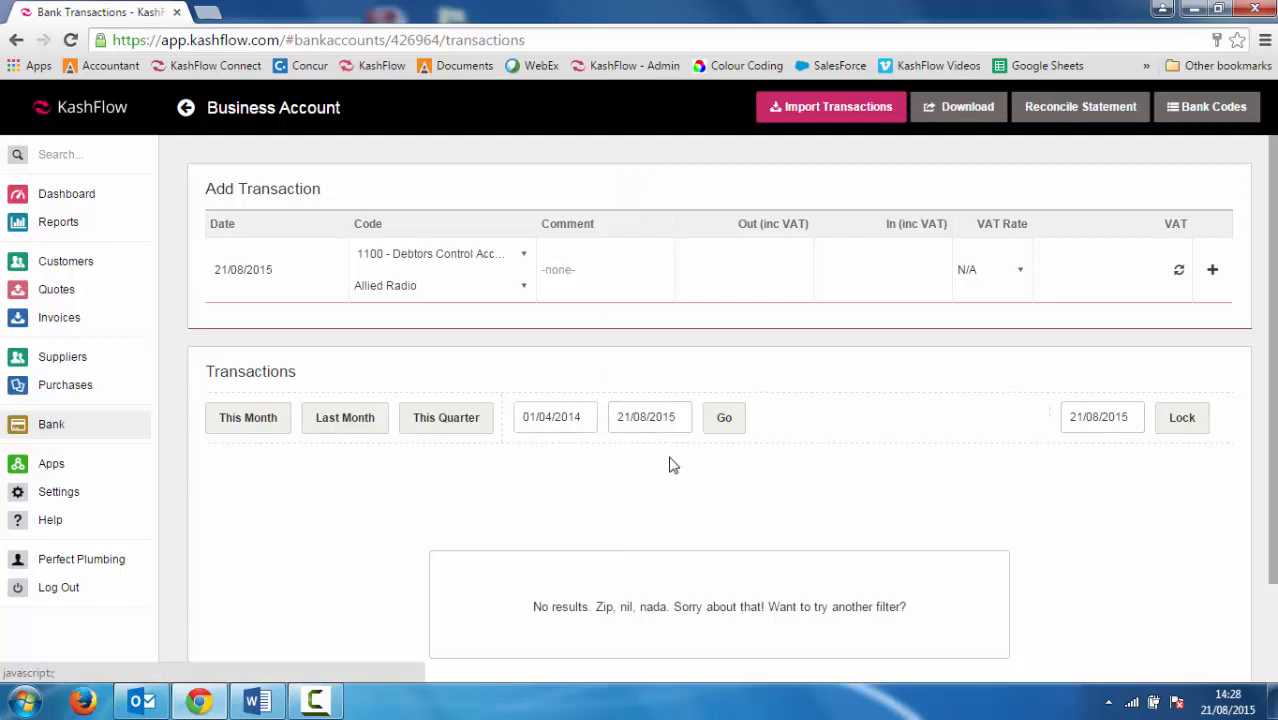
click(726, 420)
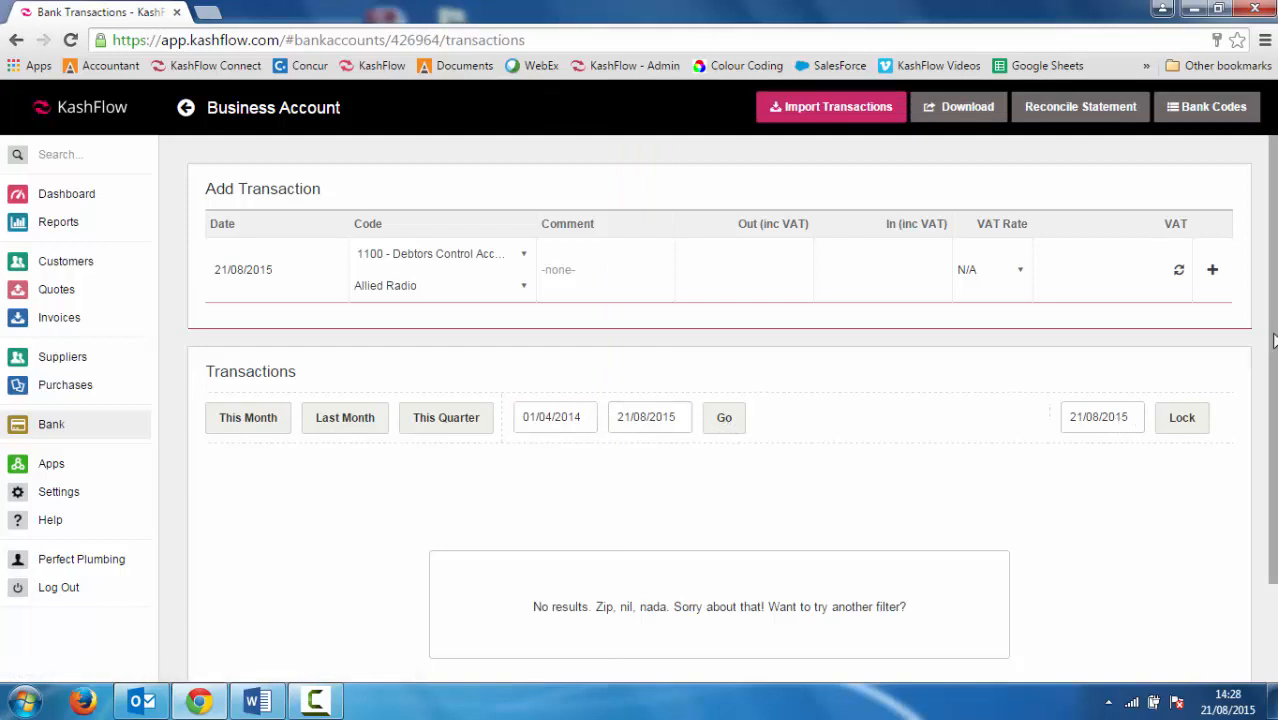
scroll(690, 452, down, 1)
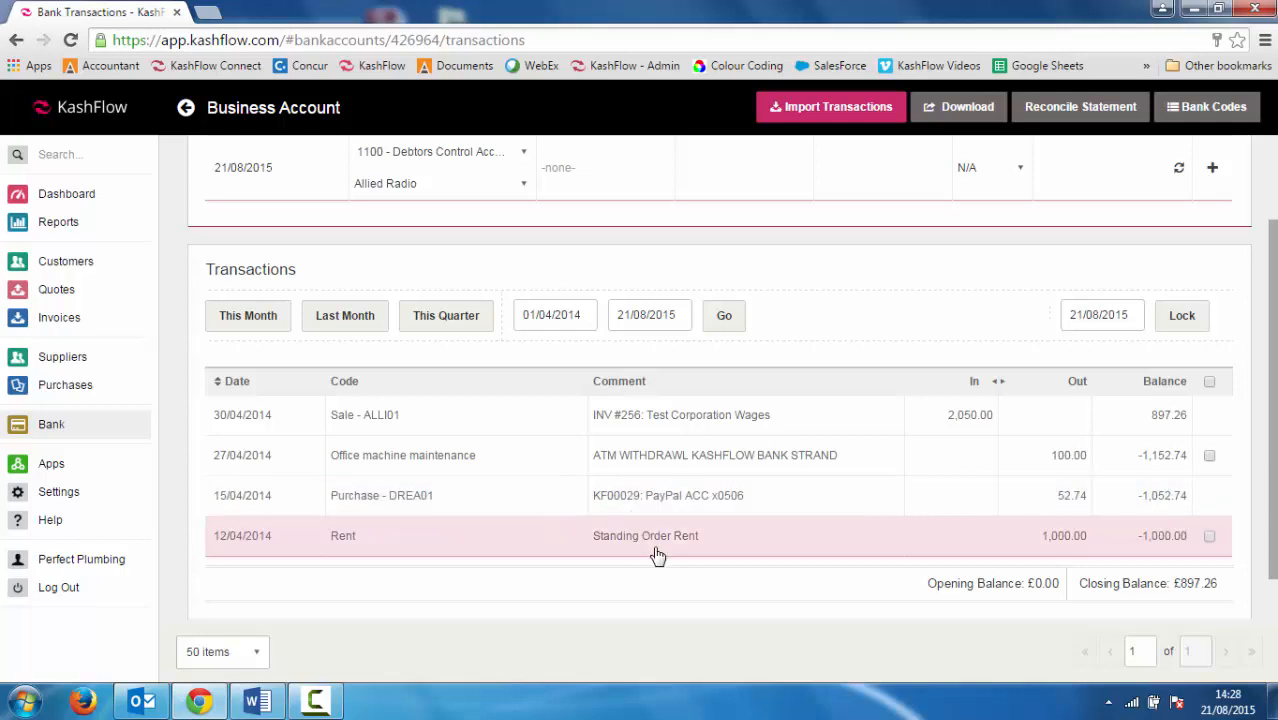
click(659, 549)
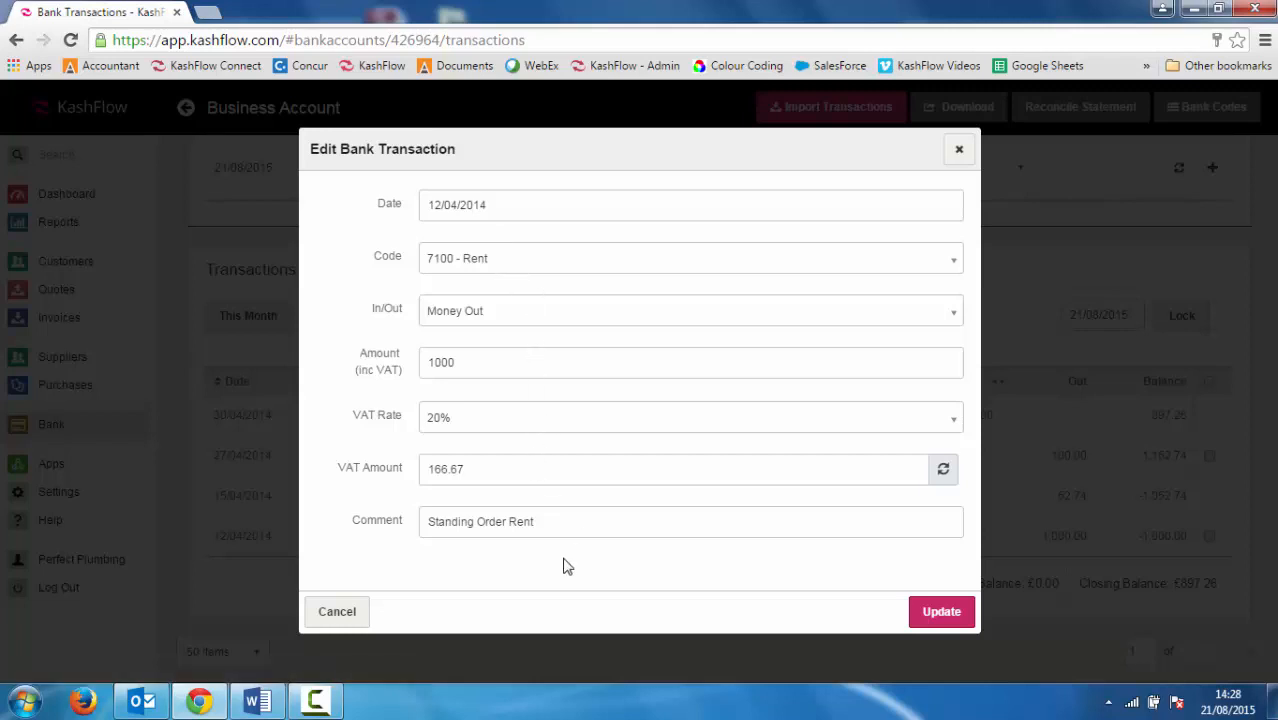
click(337, 612)
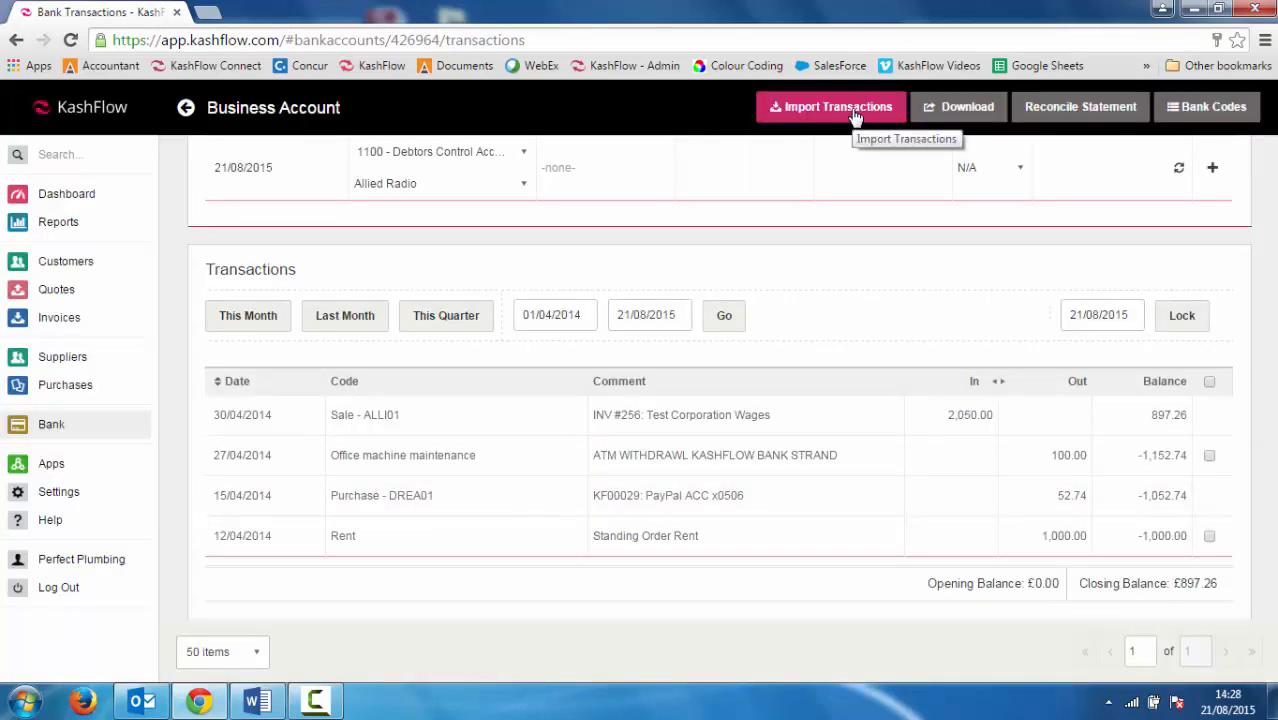
Reload the bank feed for 01/04/2014 to 30/04/2014 and scroll to the unmatched entries
click(855, 116)
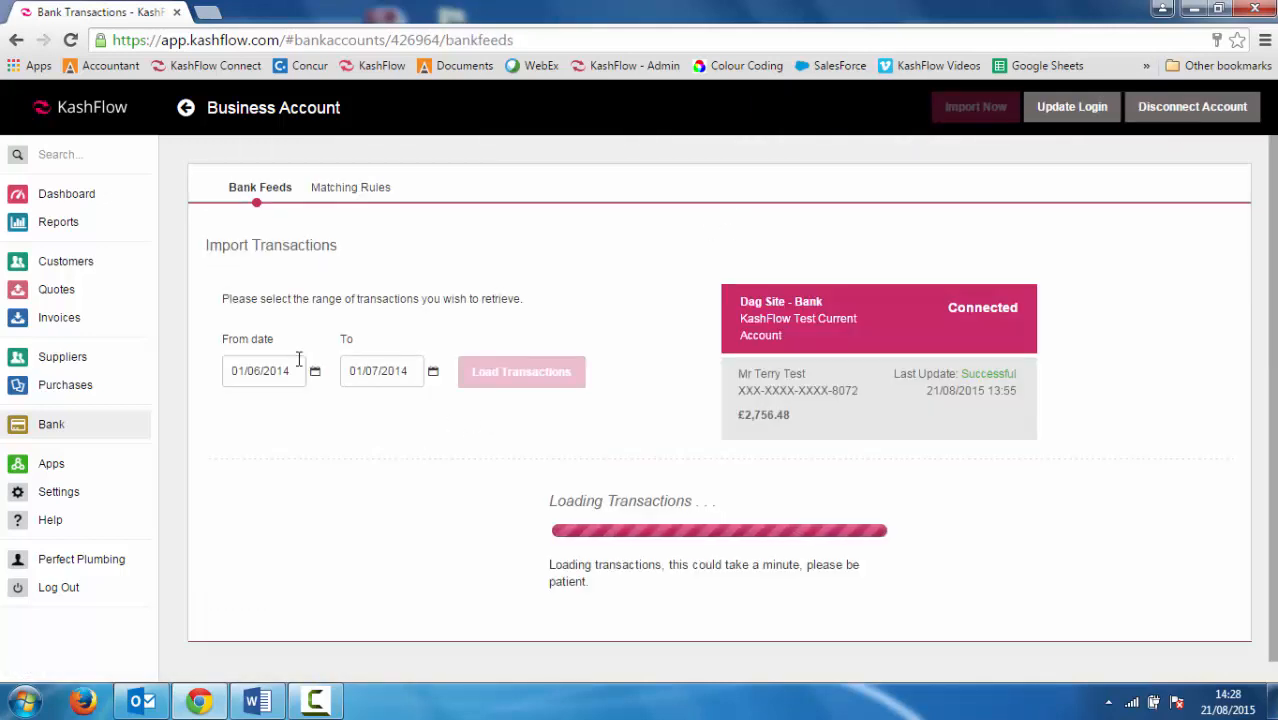
click(295, 371)
click(288, 401)
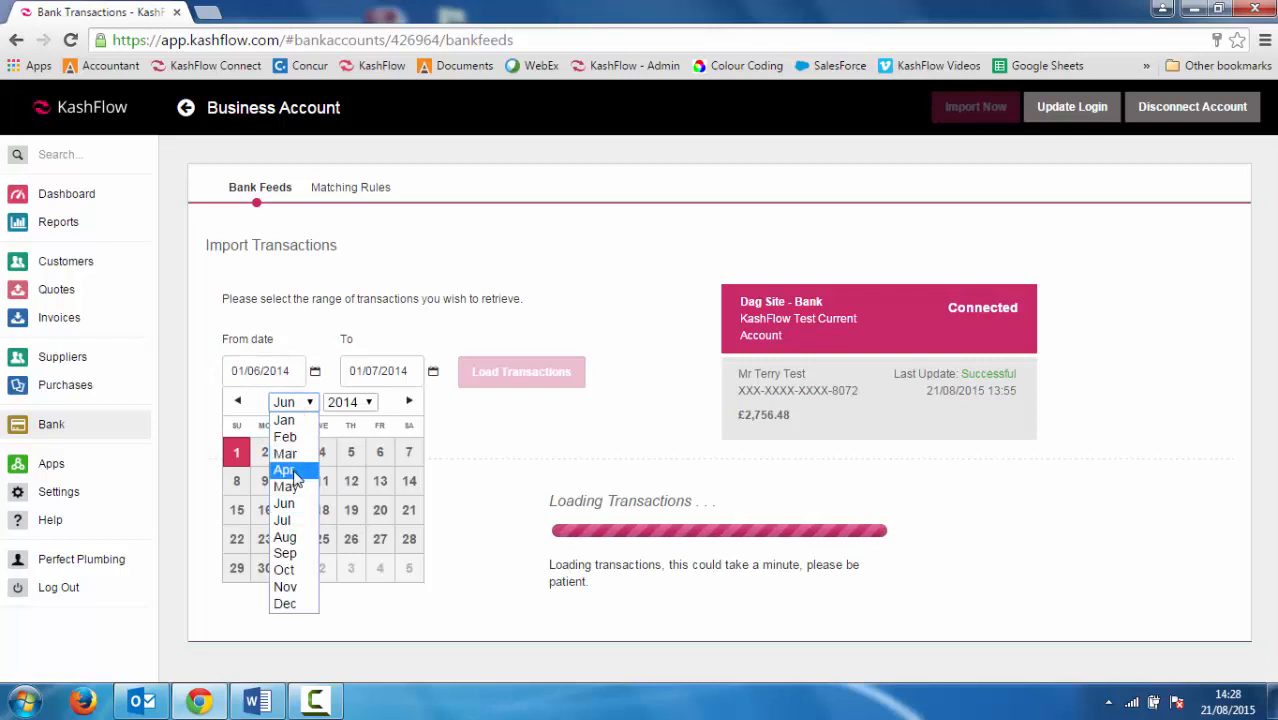
click(293, 463)
click(293, 455)
click(385, 371)
click(410, 401)
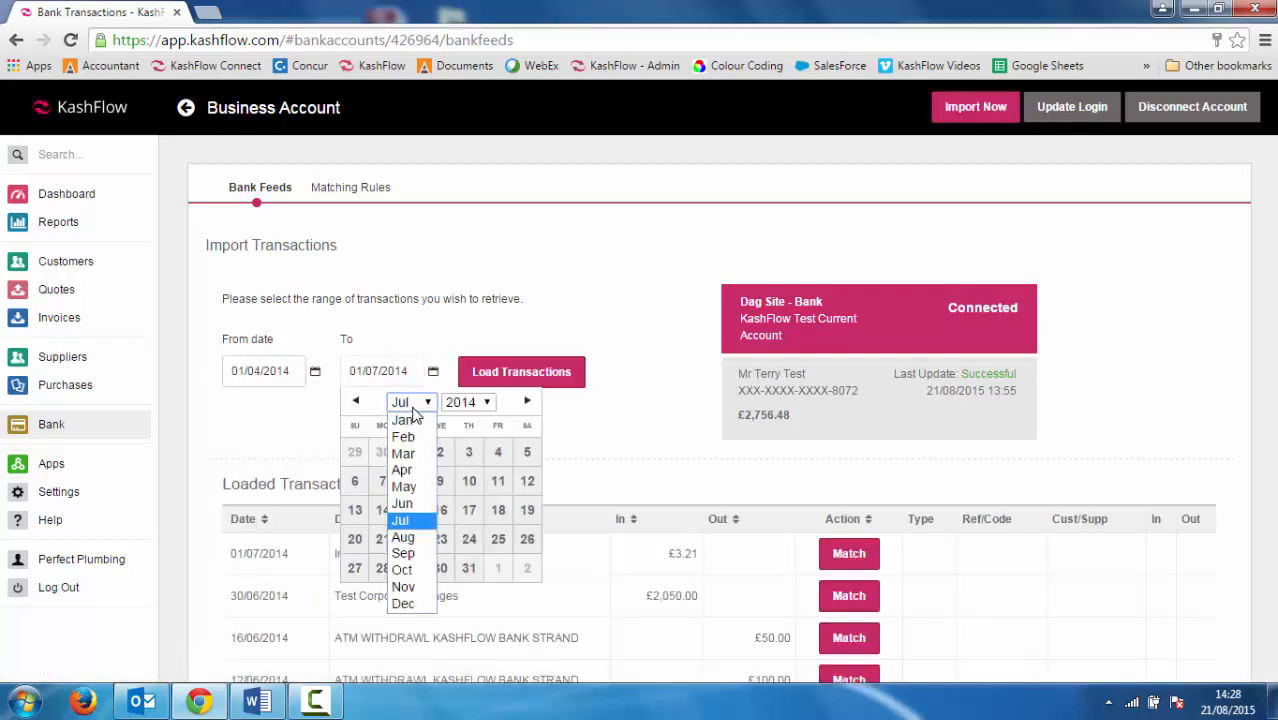
click(402, 469)
click(441, 568)
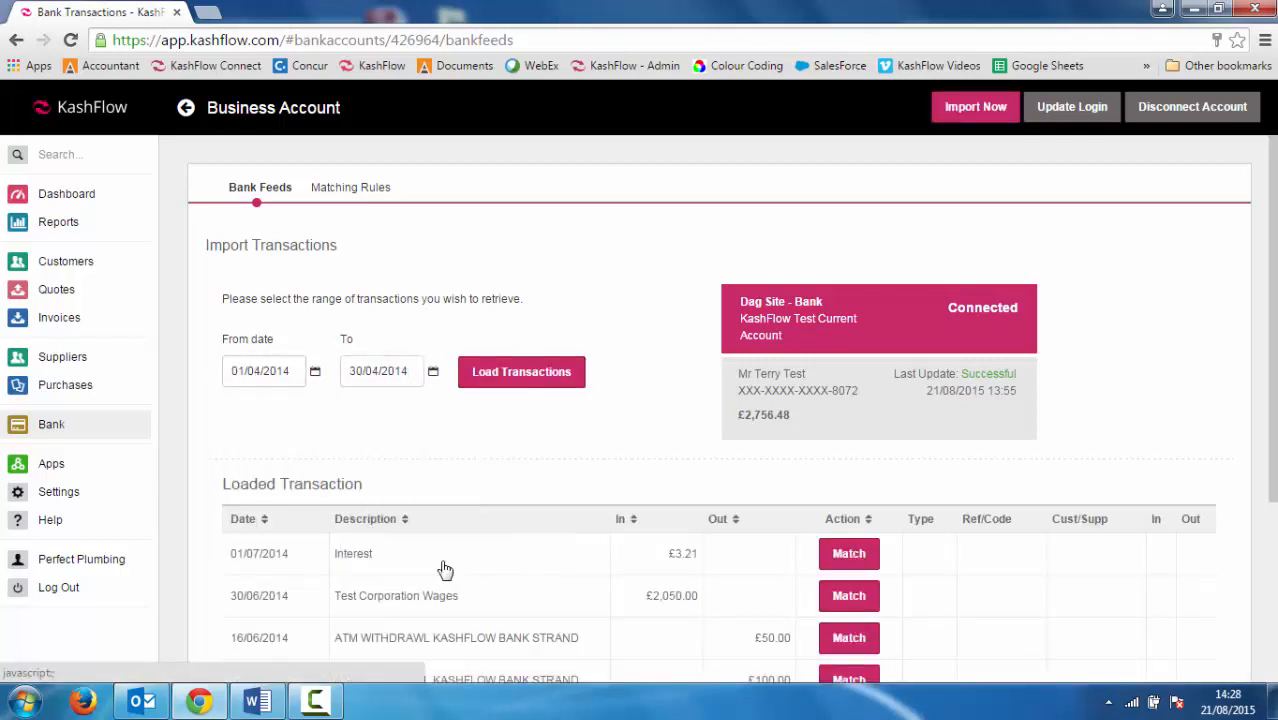
click(534, 376)
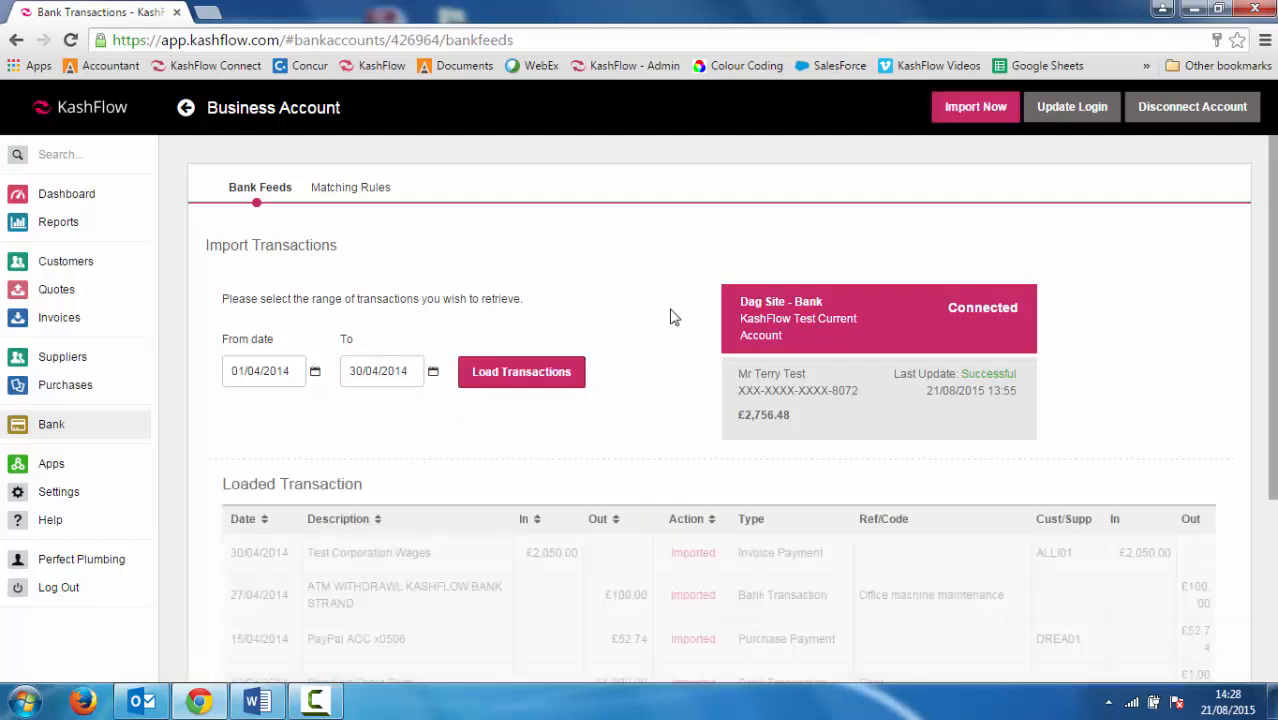
scroll(671, 317, down, 2)
scroll(671, 317, down, 3)
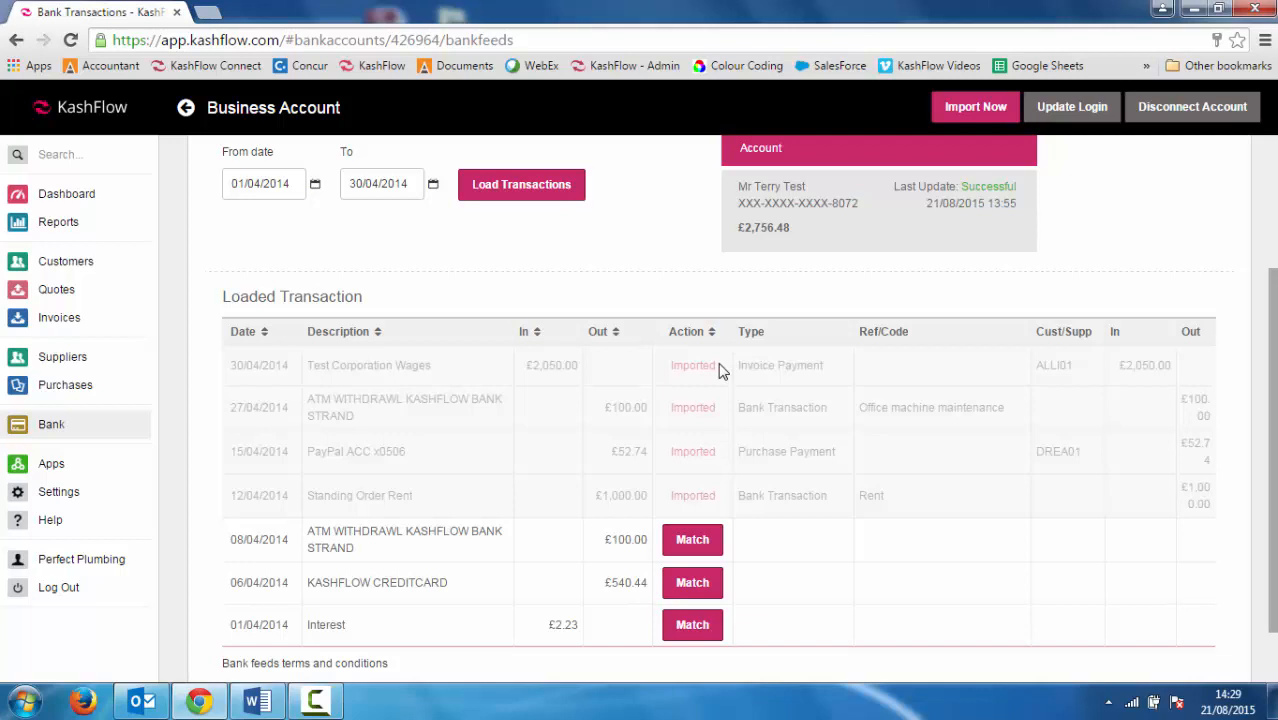
Create a bank transaction coded 9998 - Other for the 08/04/2014 £100.00 ATM withdrawal
click(692, 540)
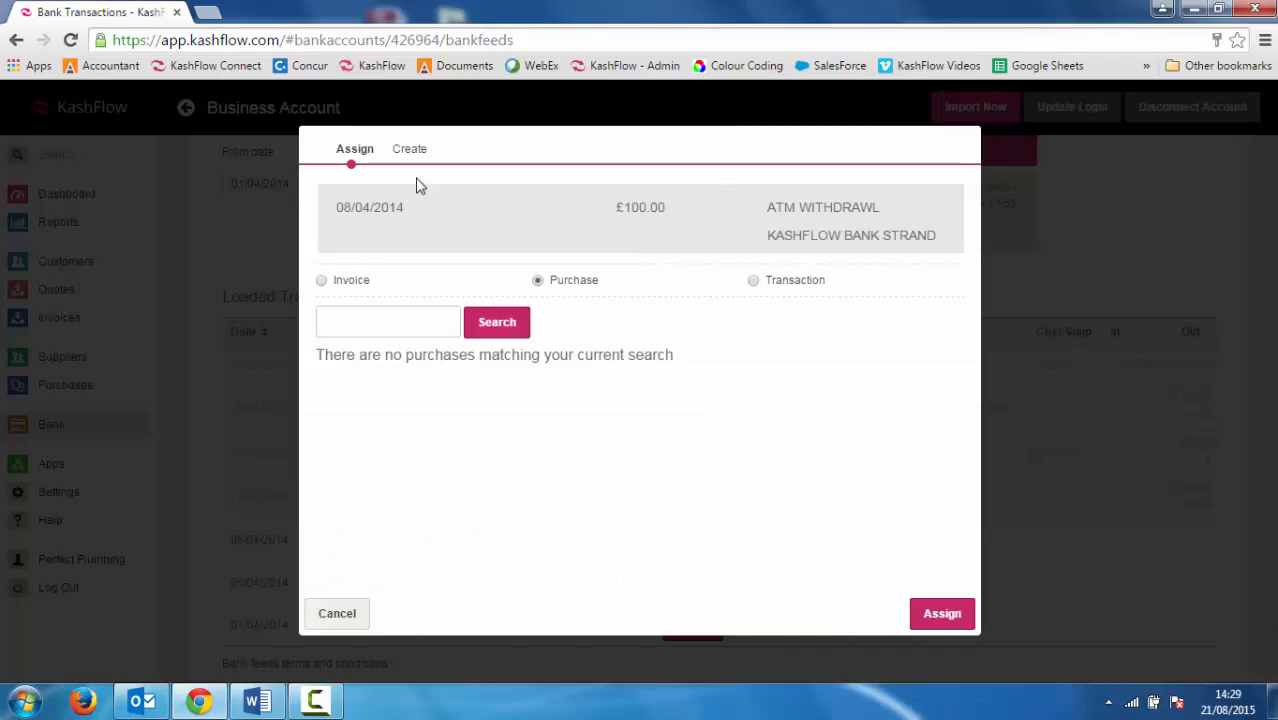
click(405, 152)
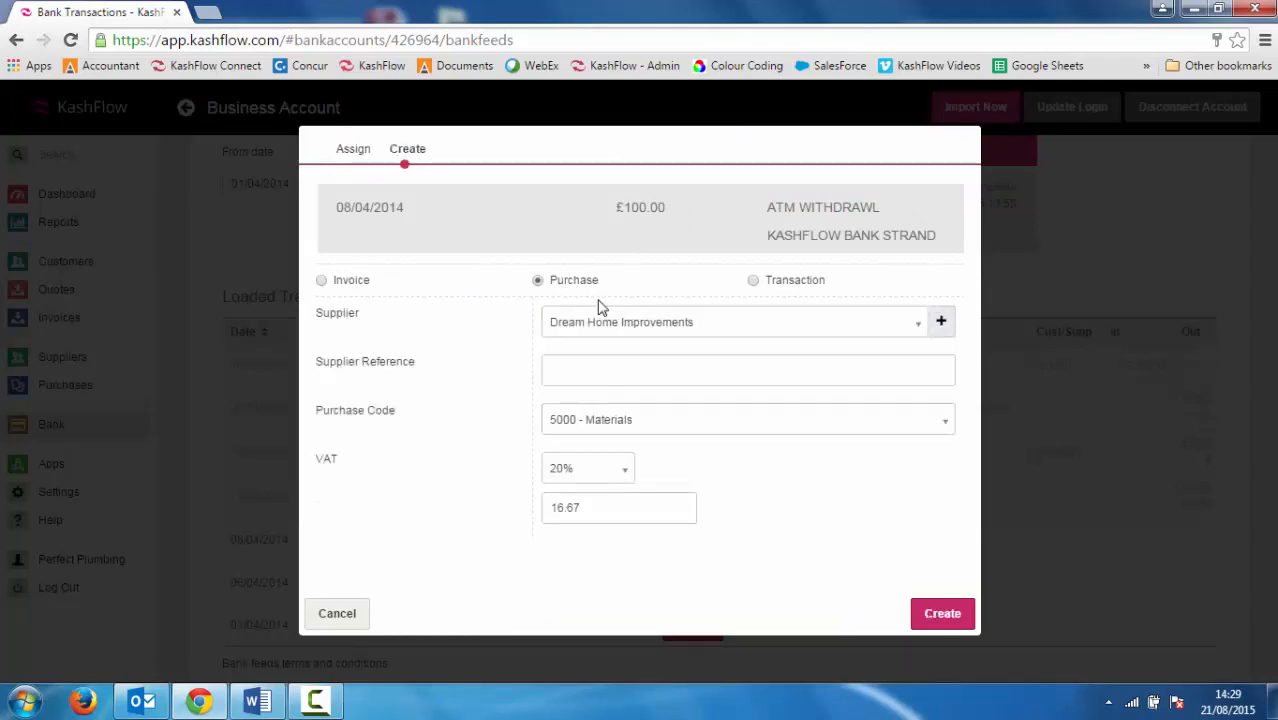
click(753, 281)
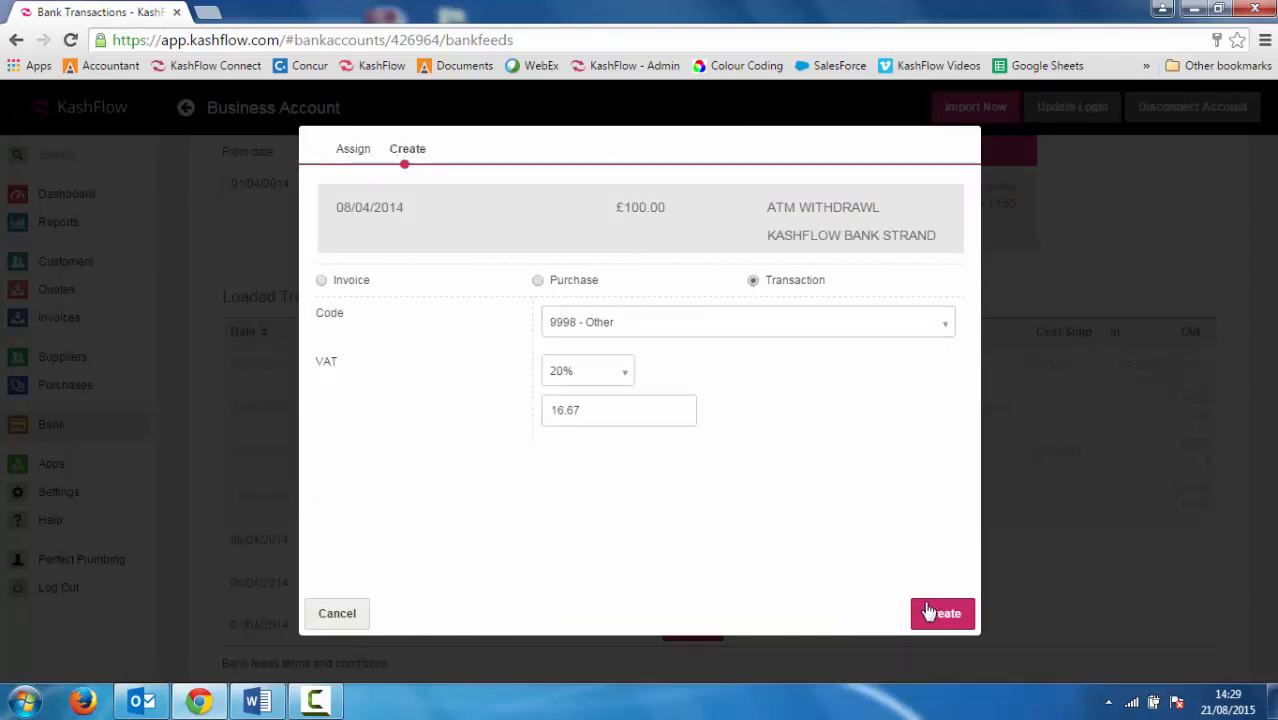
click(942, 613)
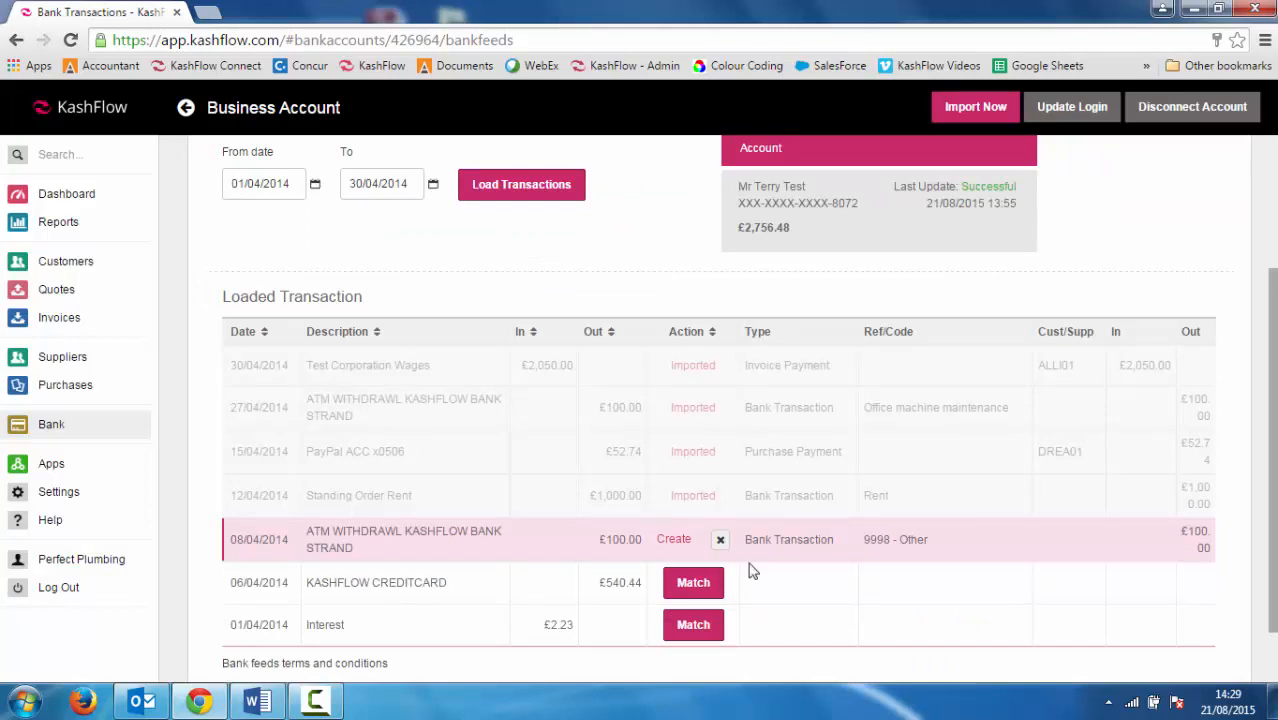
Create a purchase from Dream Home Improvements for the 06/04/2014 £540.44 credit card payment
click(695, 585)
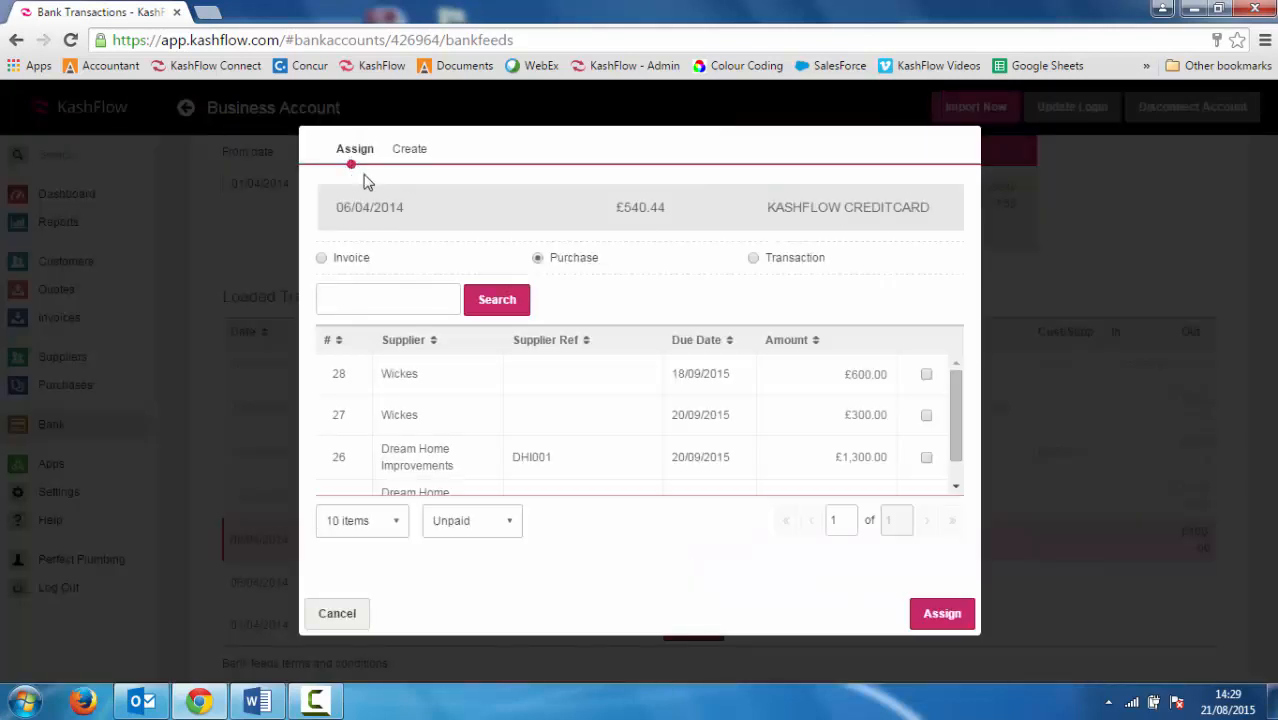
click(410, 152)
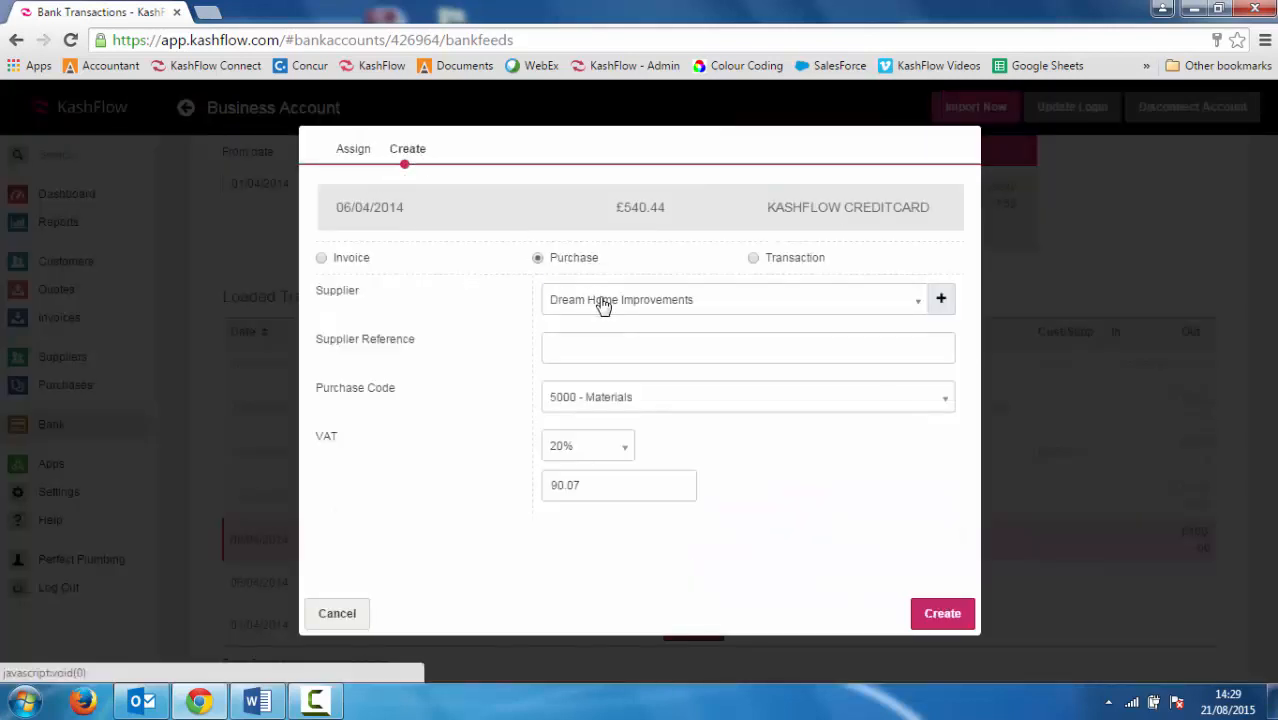
click(922, 613)
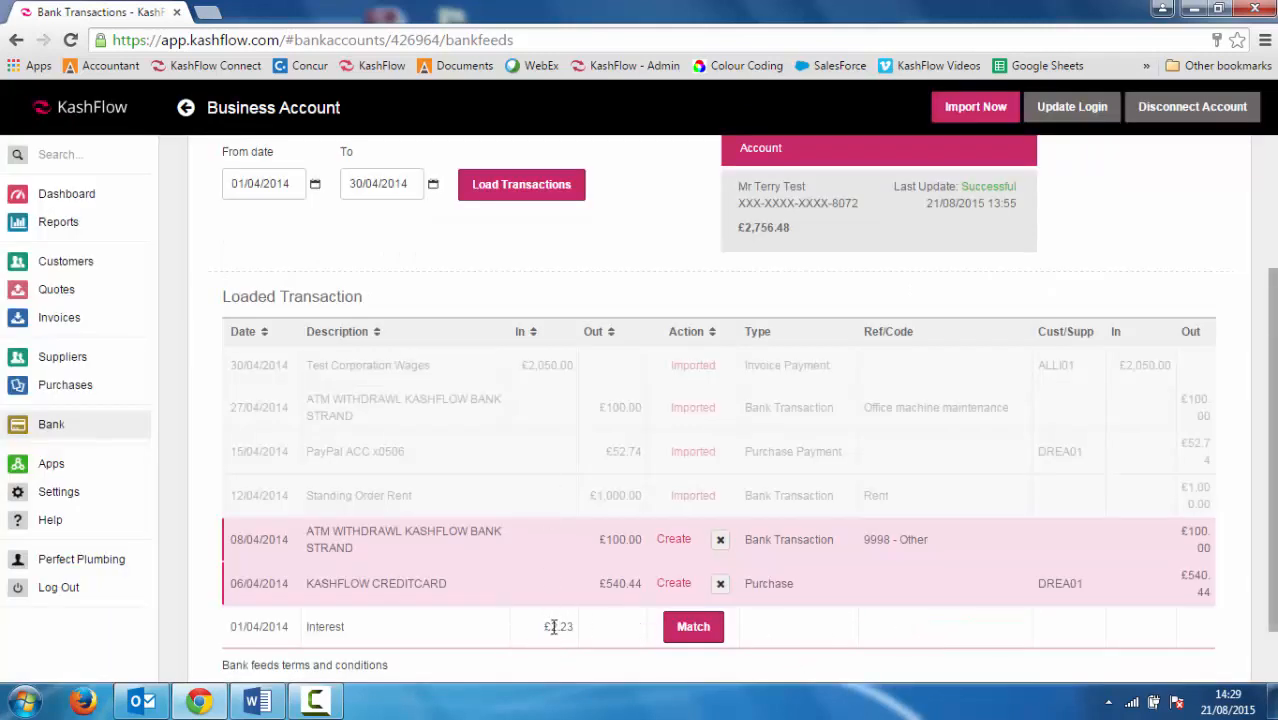
Create a bank transaction for the 01/04/2014 £2.23 interest under 7903 - Interest Received at 0% VAT
click(680, 628)
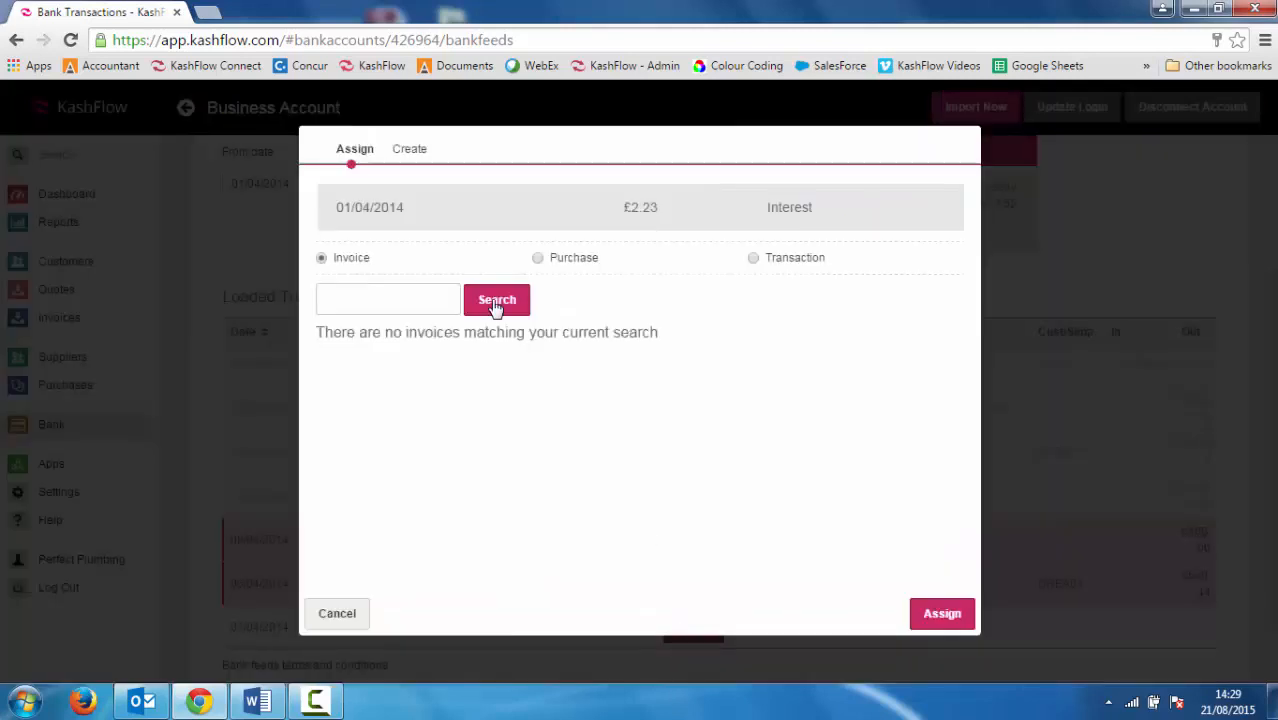
click(420, 150)
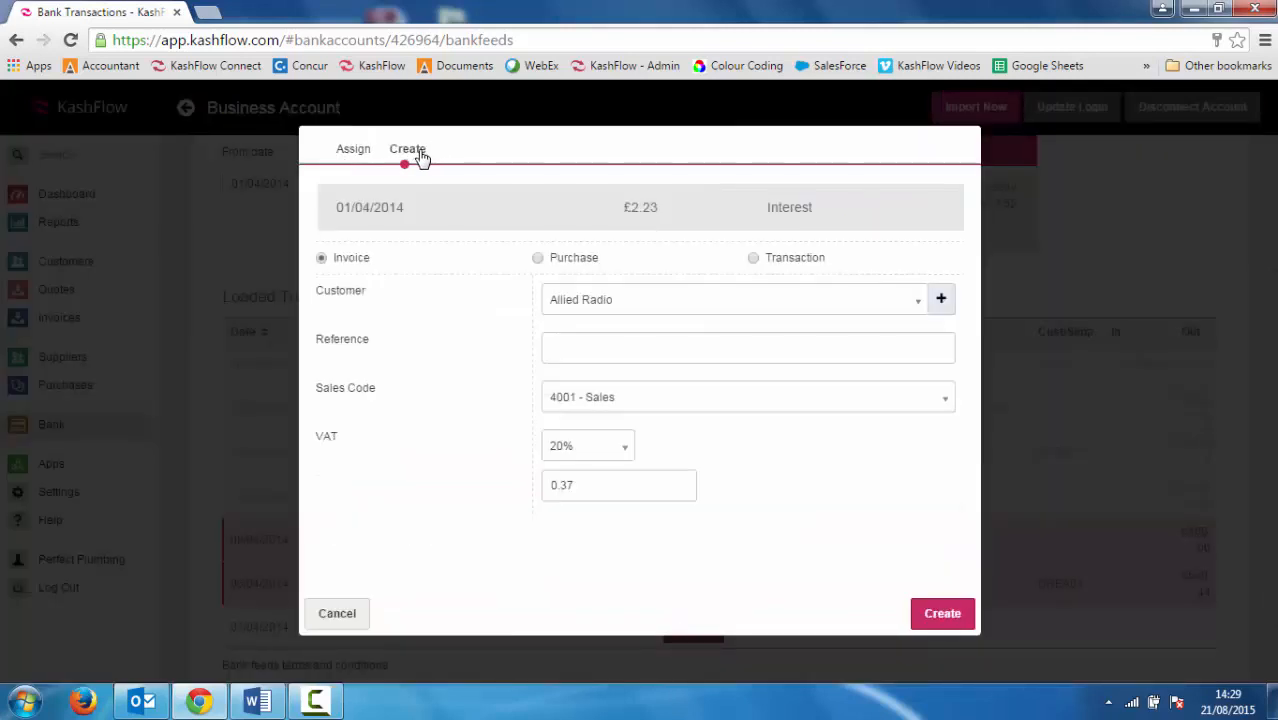
click(756, 260)
click(750, 302)
text(inte)
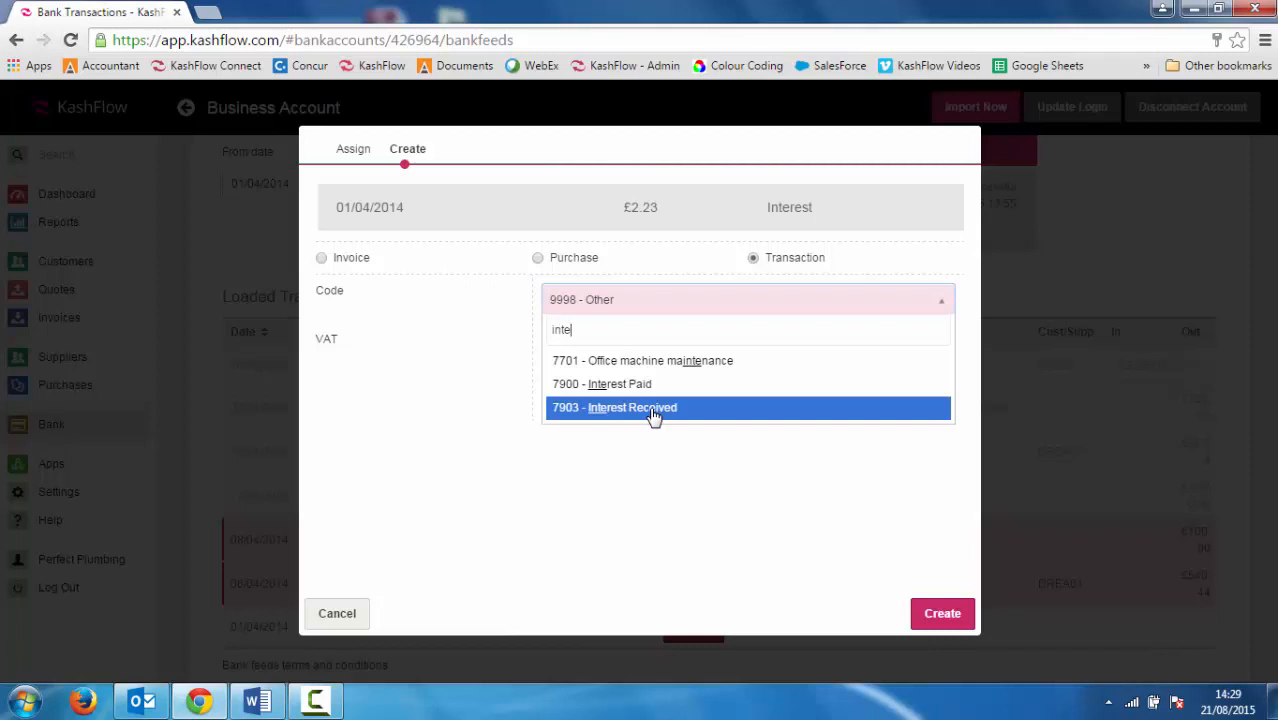
click(653, 408)
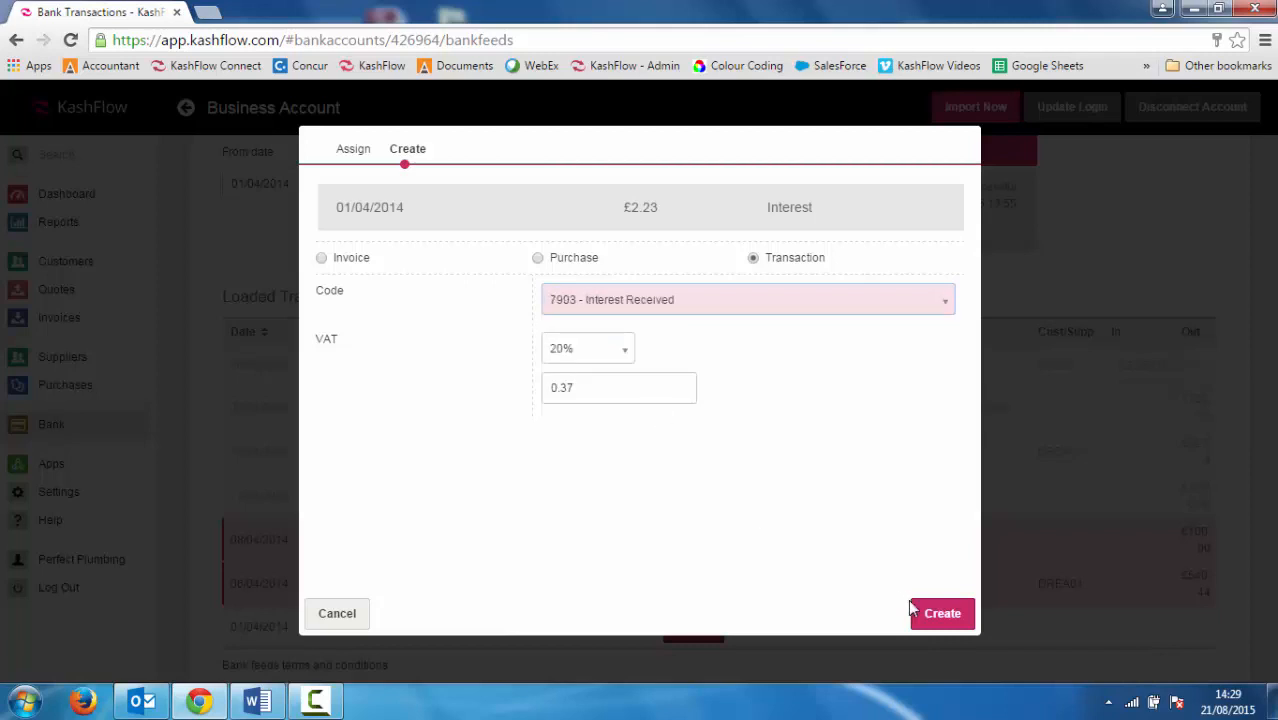
click(578, 352)
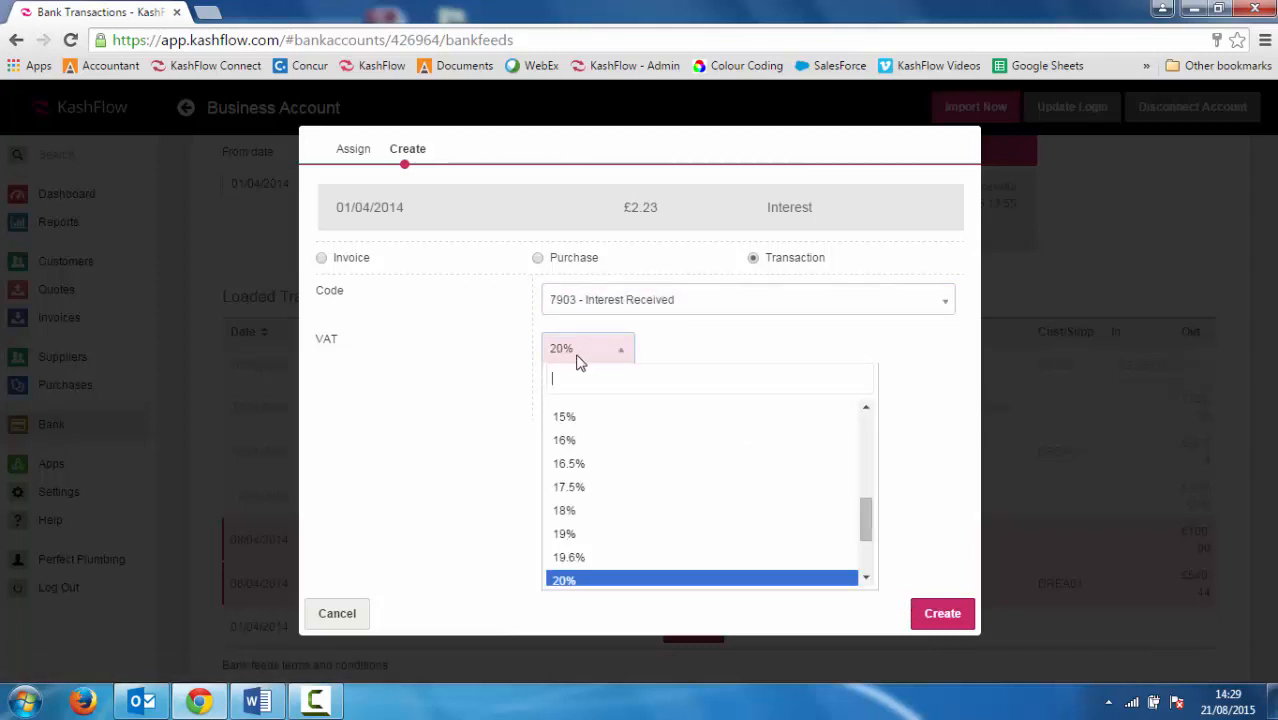
text(0)
click(577, 407)
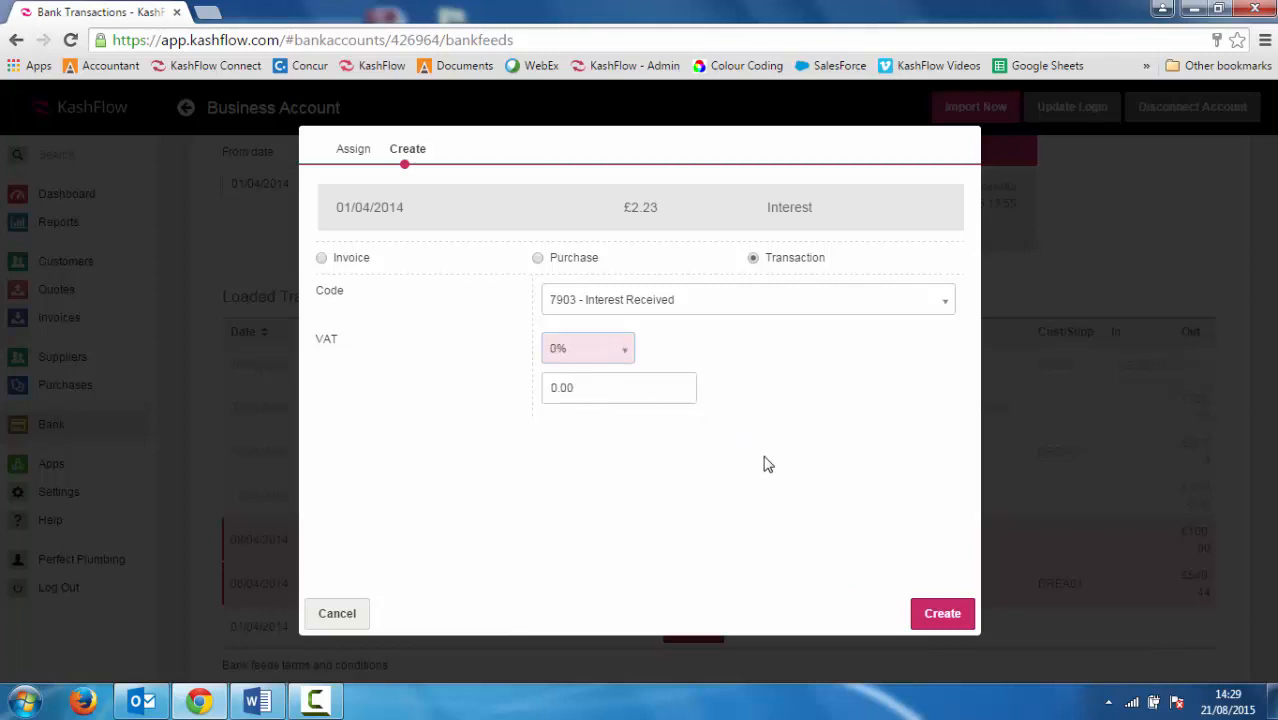
click(920, 613)
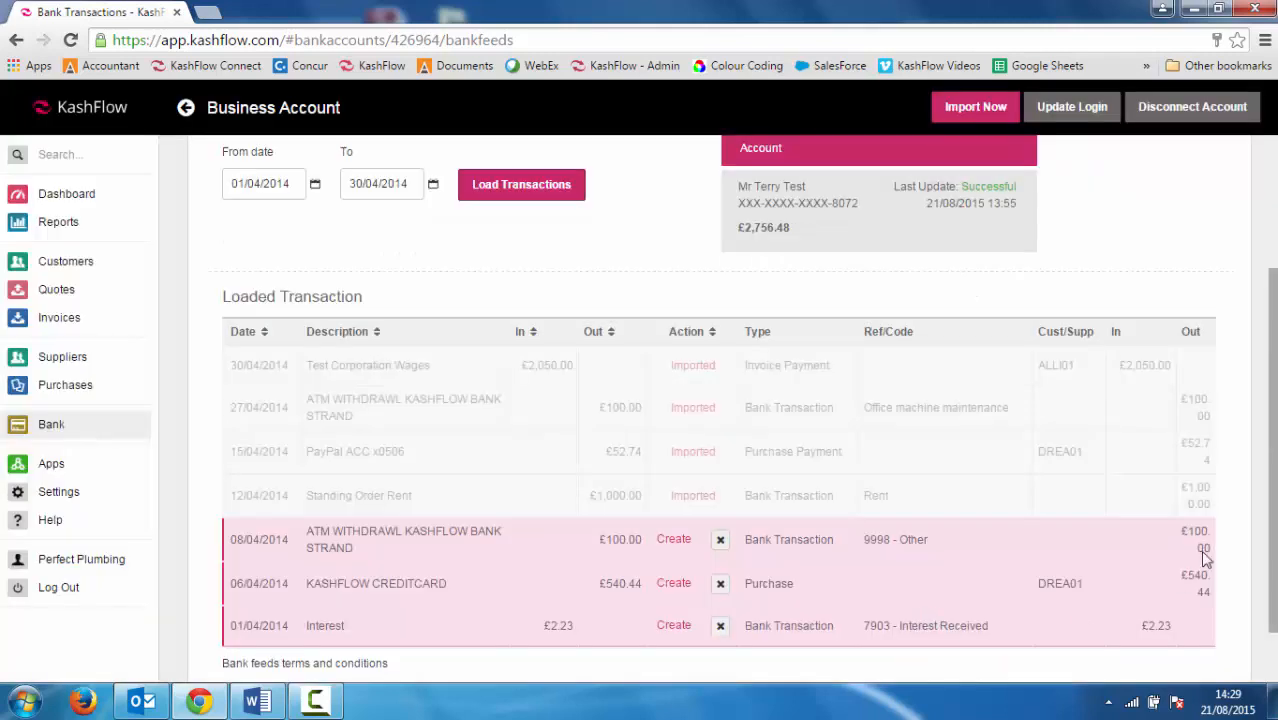
Import the three coded feed transactions into the Business Account, with 0 failed and 4 ignored
mouse_move(1273, 548)
mouse_down()
mouse_move(1274, 592)
mouse_move(1274, 555)
mouse_up()
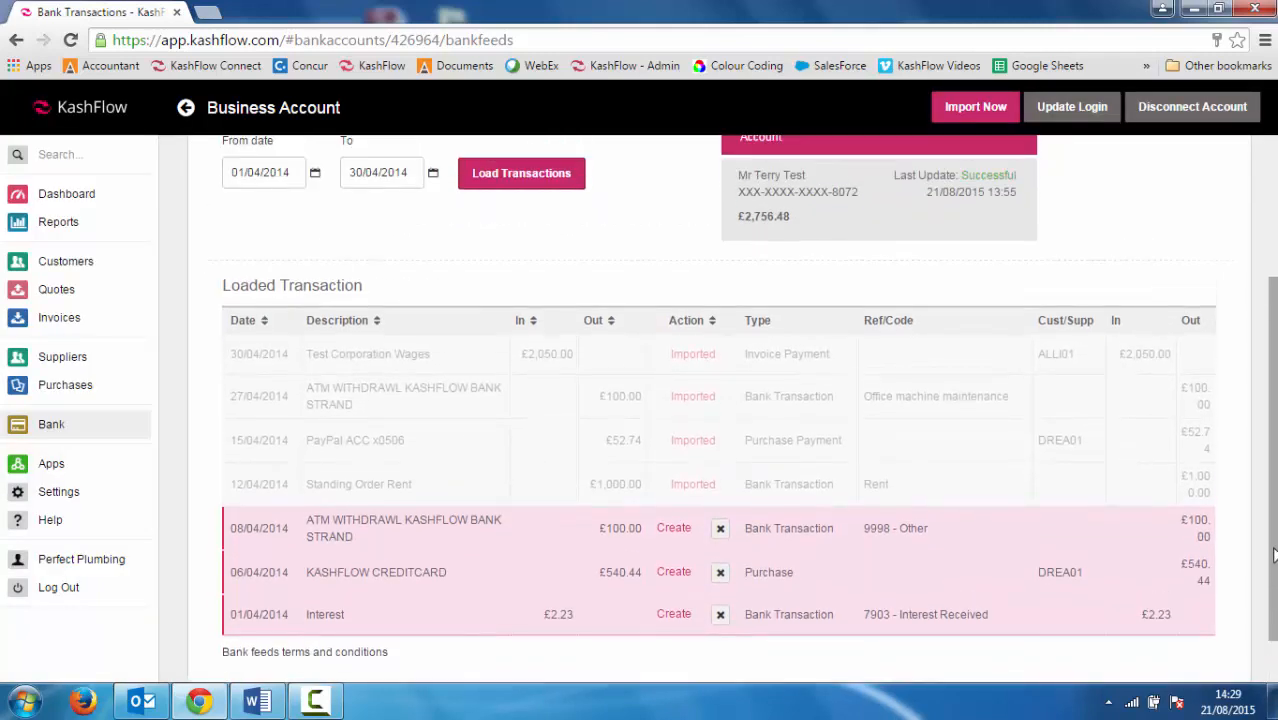
click(958, 107)
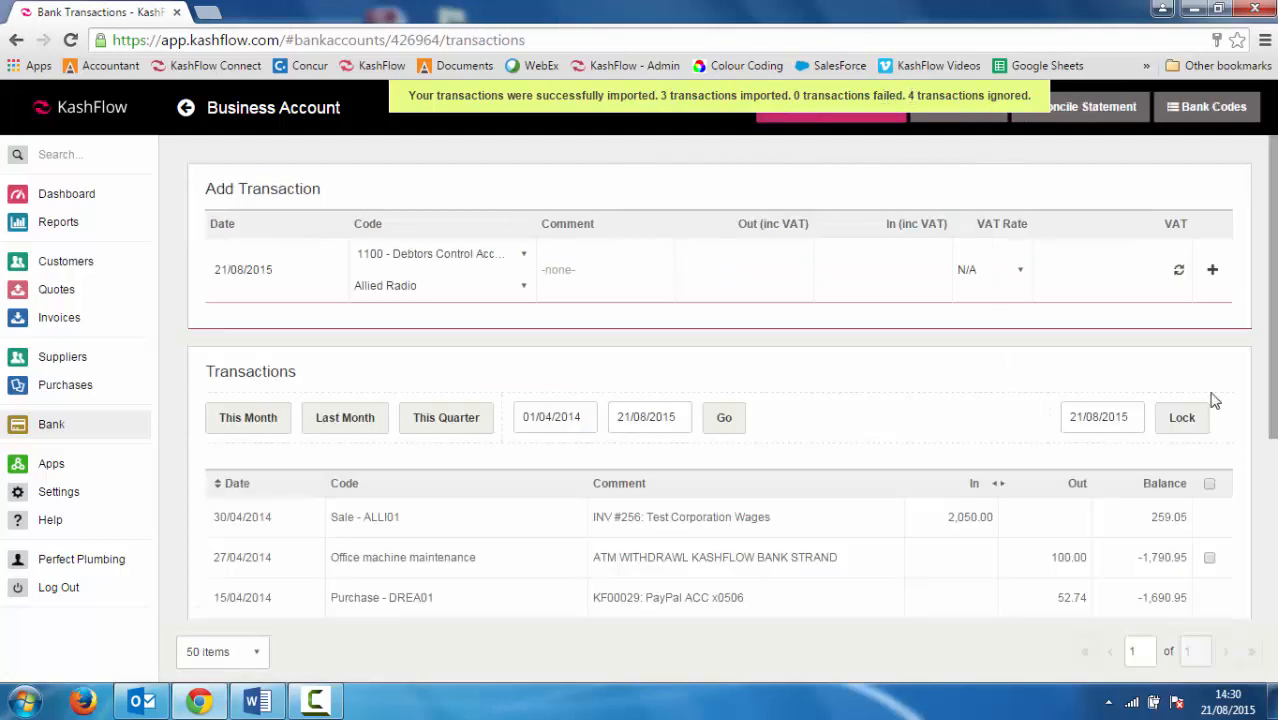
Check the Business Account's £259.05 balance in the bank accounts overview, then go to the Dashboard
scroll(815, 372, down, 3)
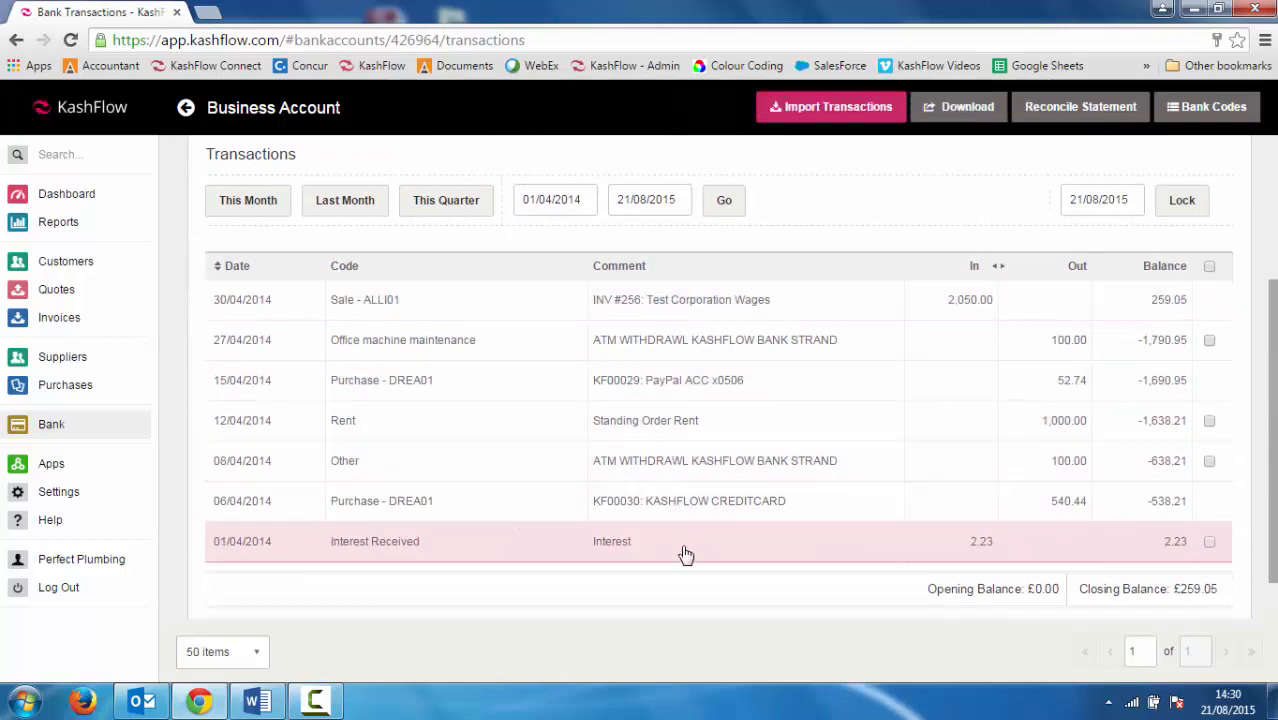
click(52, 427)
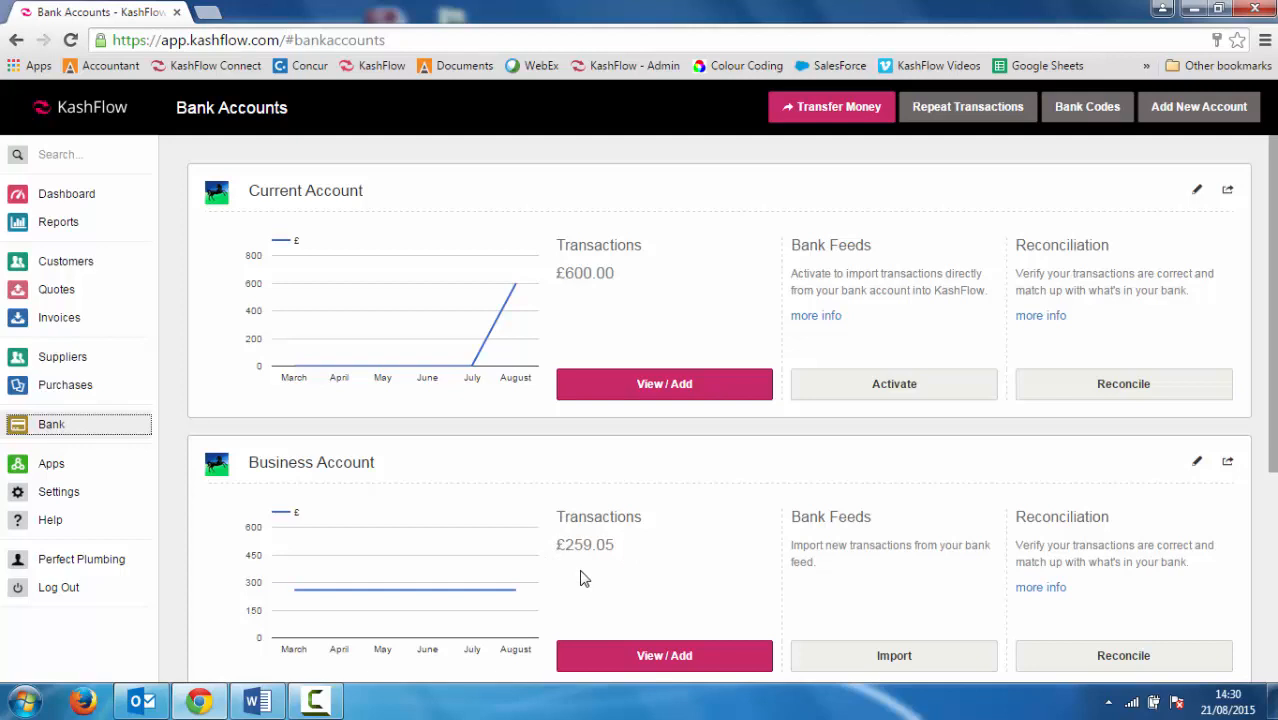
click(88, 199)
mouse_move(514, 292)
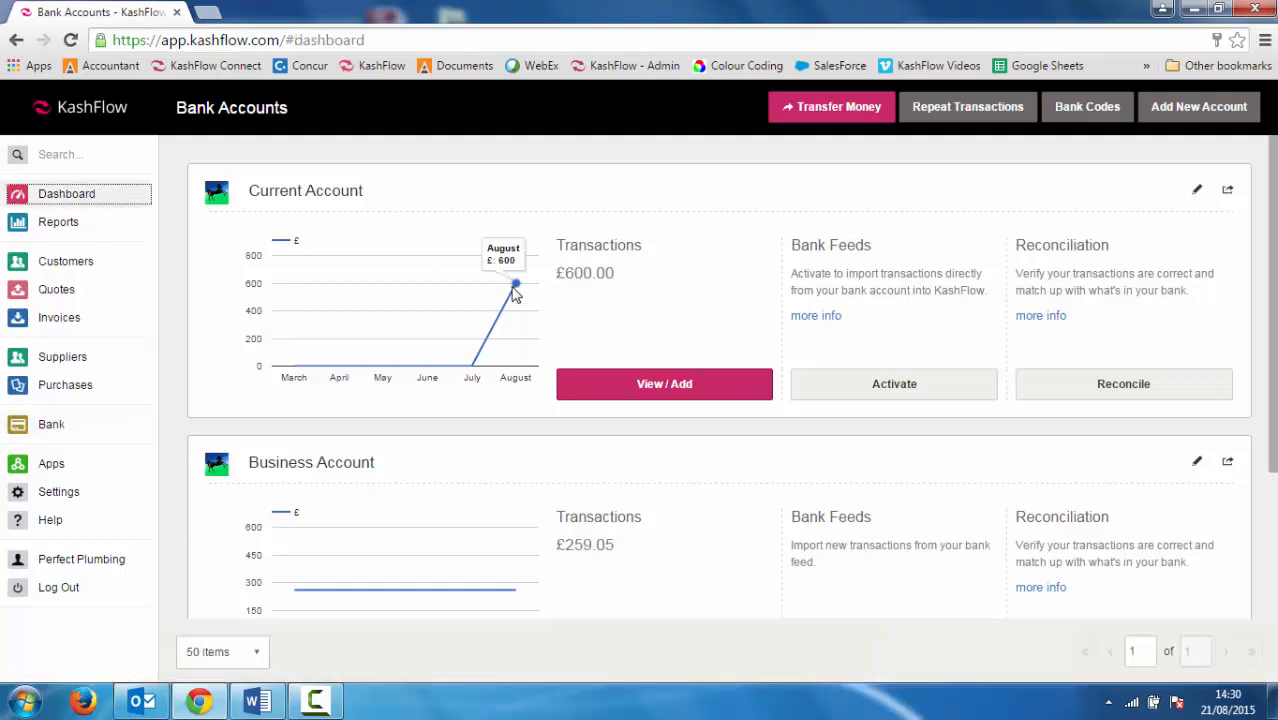